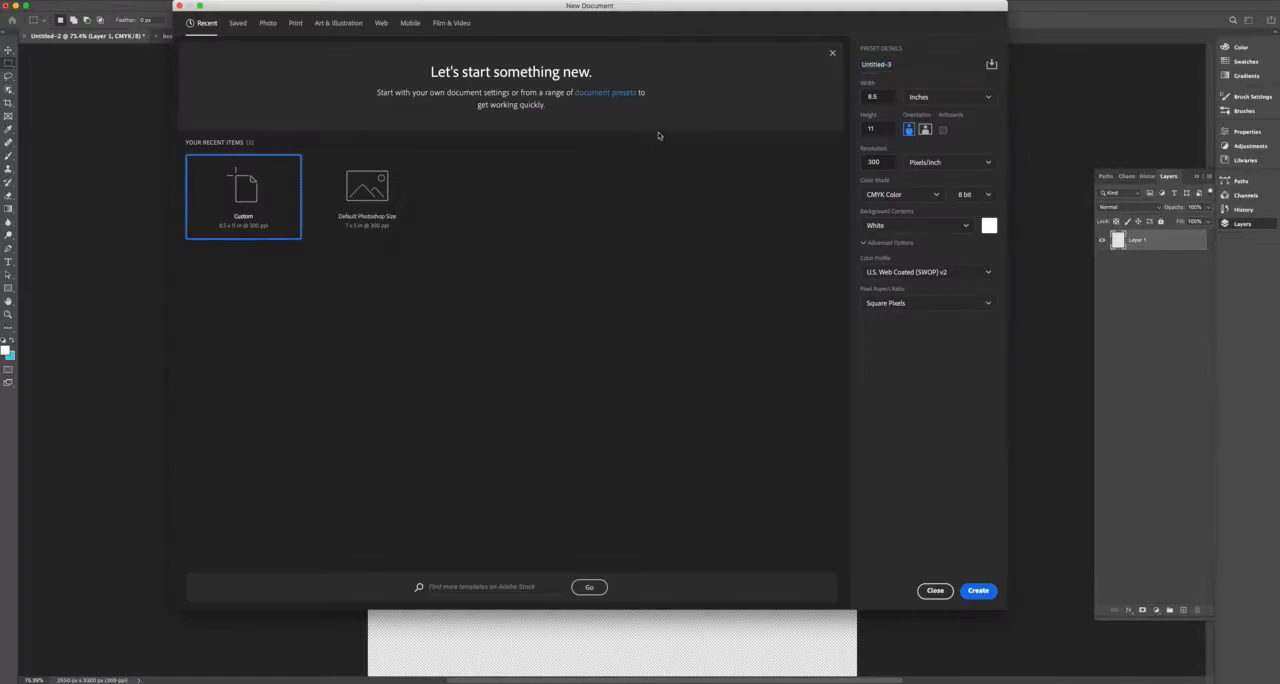
Choose Inches as the size unit for the new 8.5 x 11 document.
left_click_drag(653, 8, 648, 72)
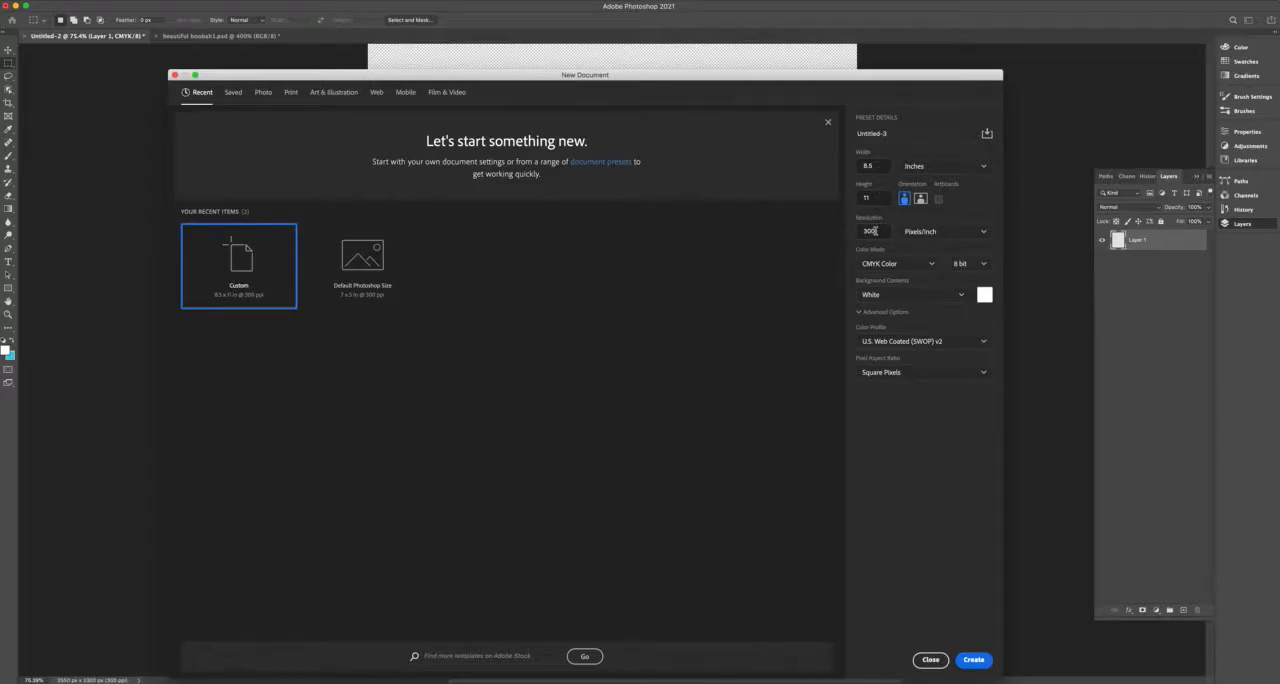
double_click(875, 231)
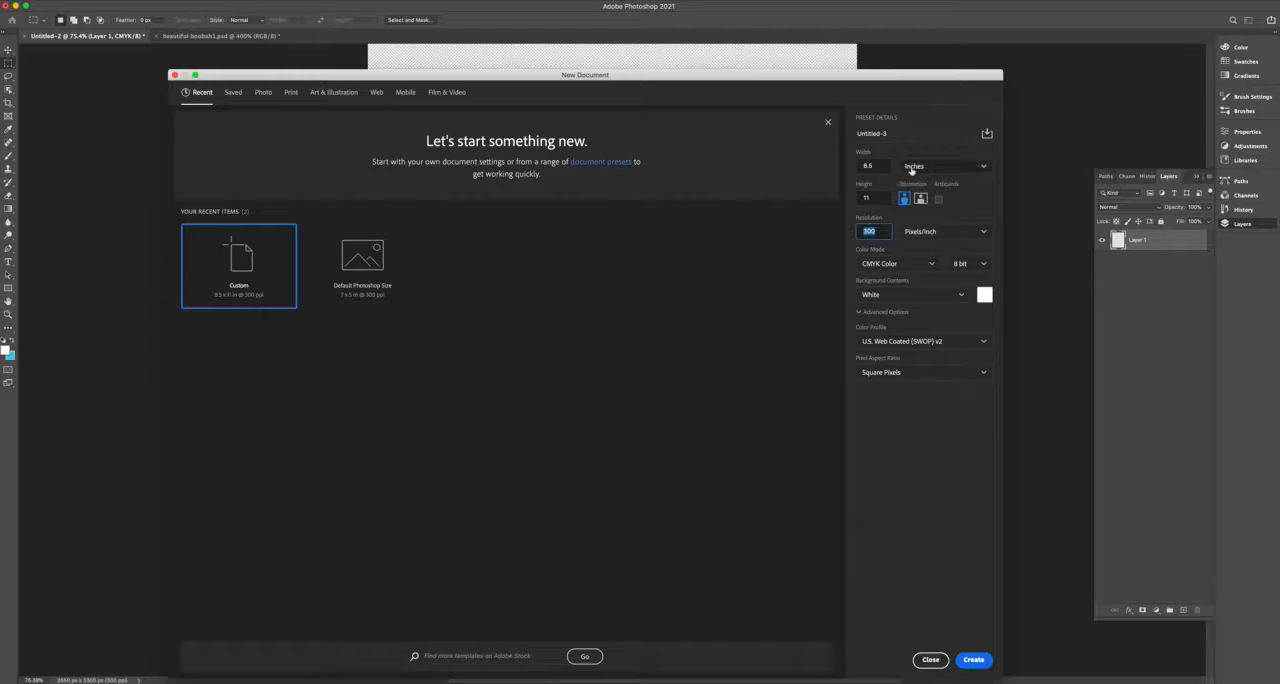
left_click(983, 166)
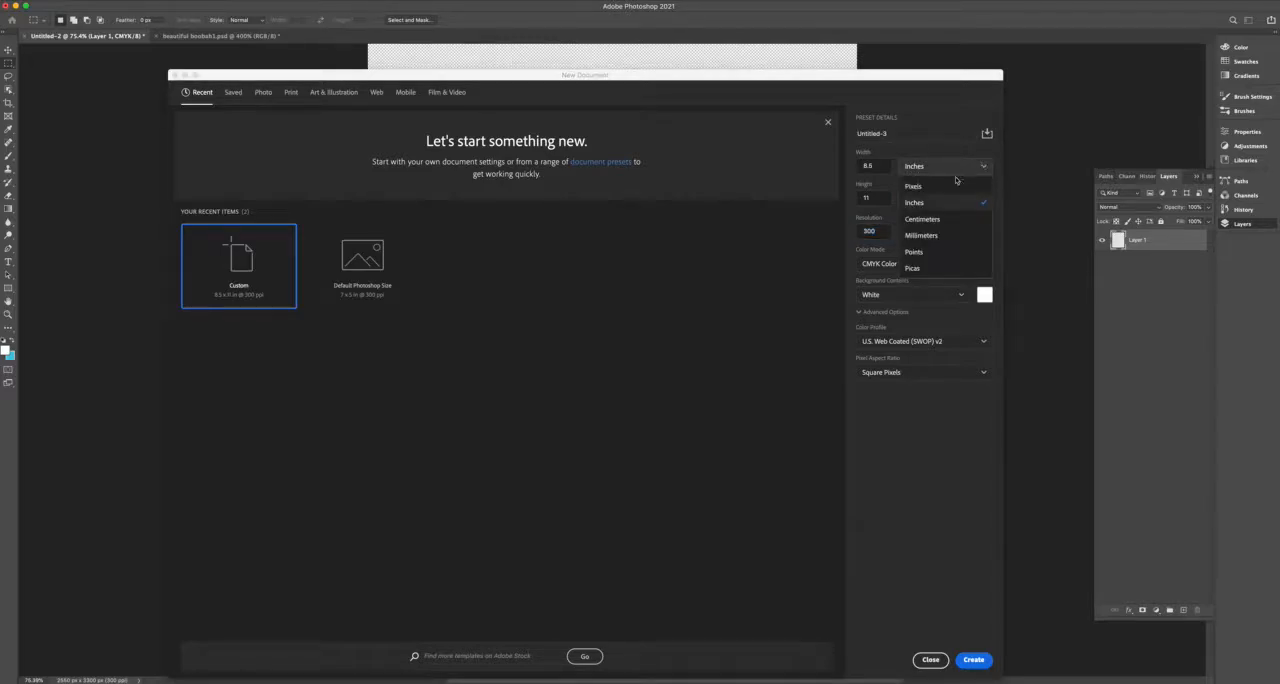
left_click(912, 204)
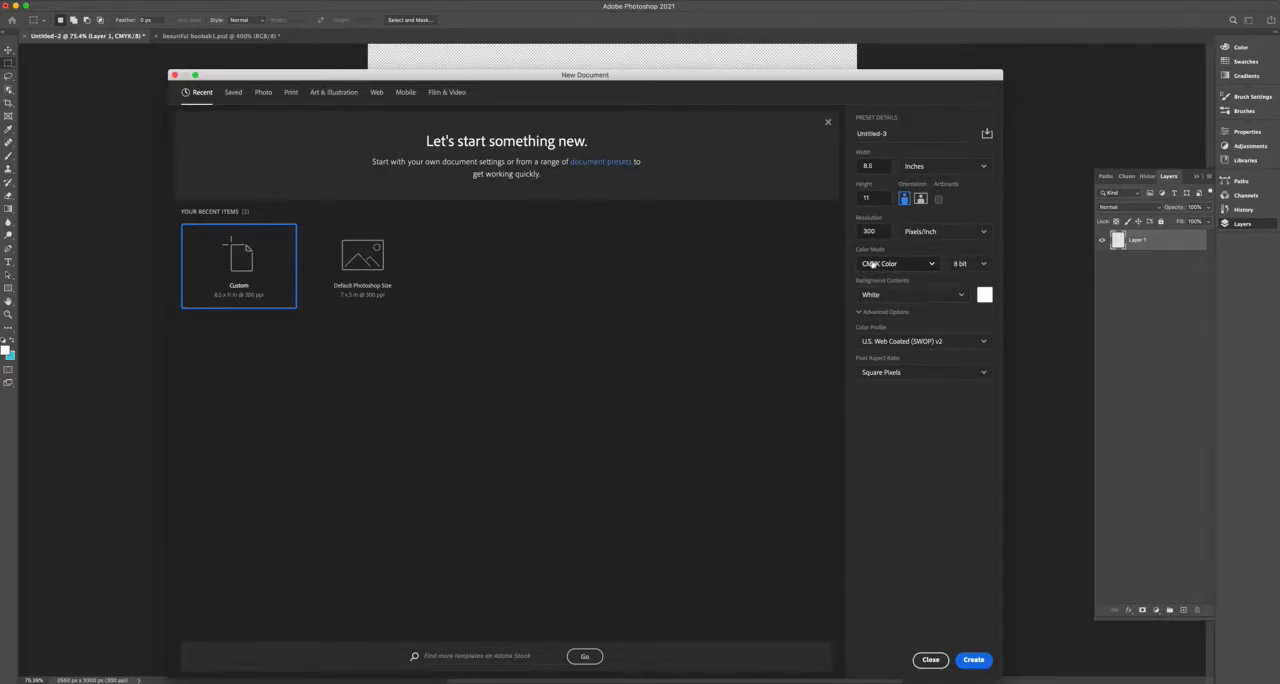
Try switching the new document's color mode between RGB Color and CMYK Color.
left_click(933, 265)
left_click(879, 318)
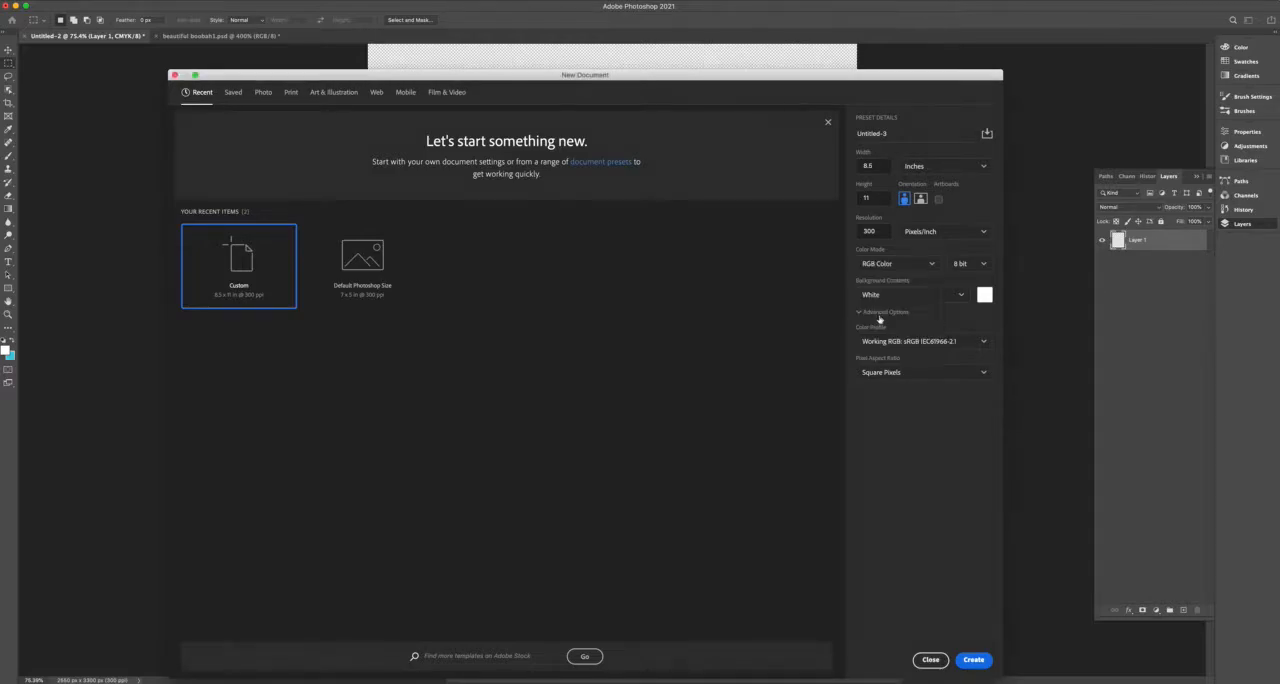
left_click(883, 265)
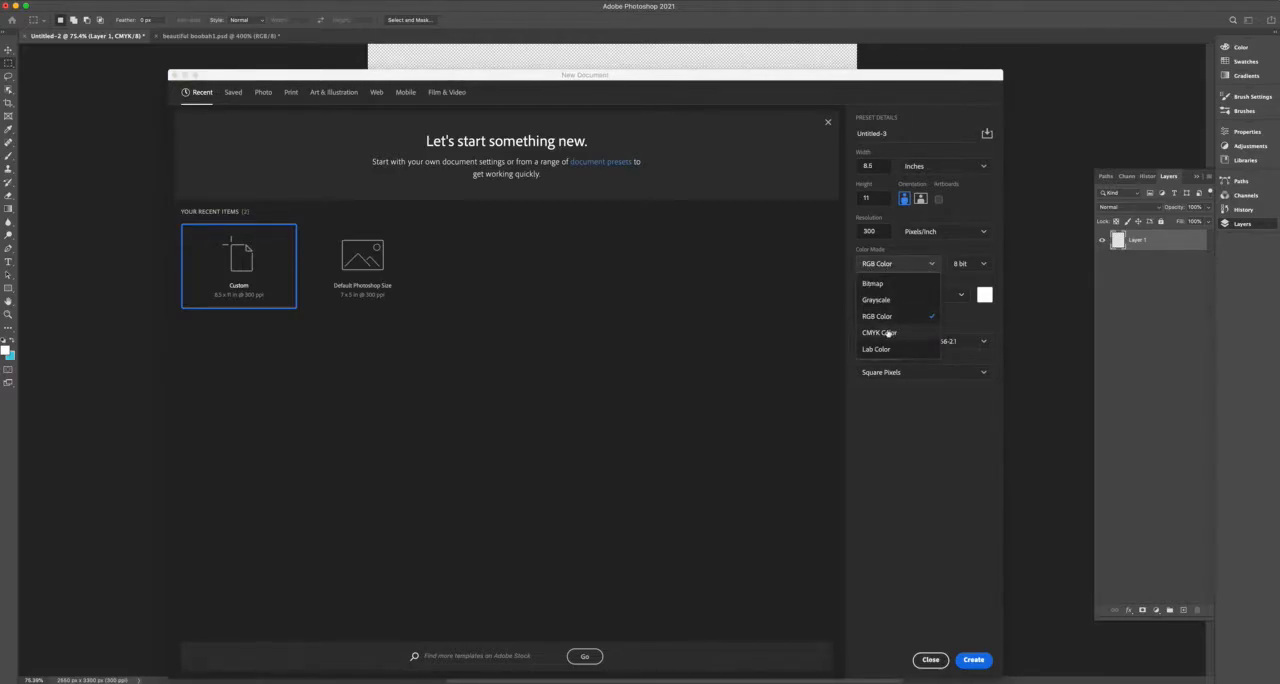
left_click(880, 327)
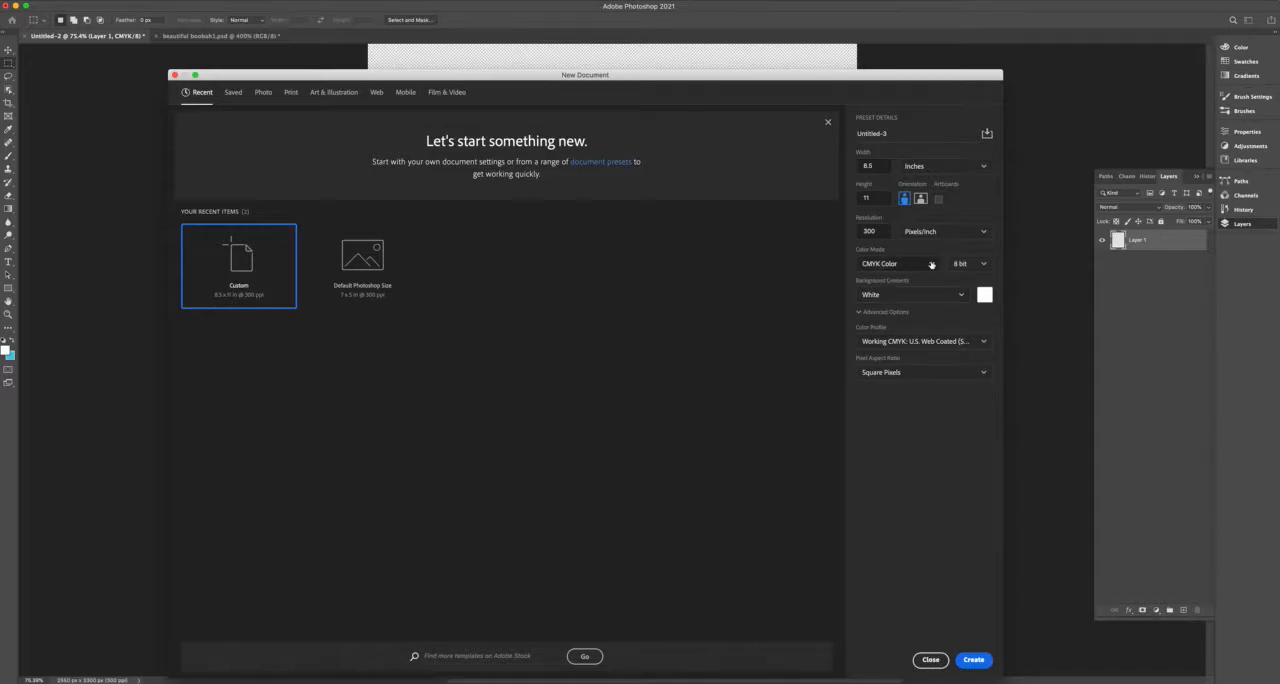
left_click(929, 266)
left_click(880, 316)
Set the color mode to CMYK Color and create the 8.5 x 11 inch document at 300 pixels/inch.
left_click(933, 265)
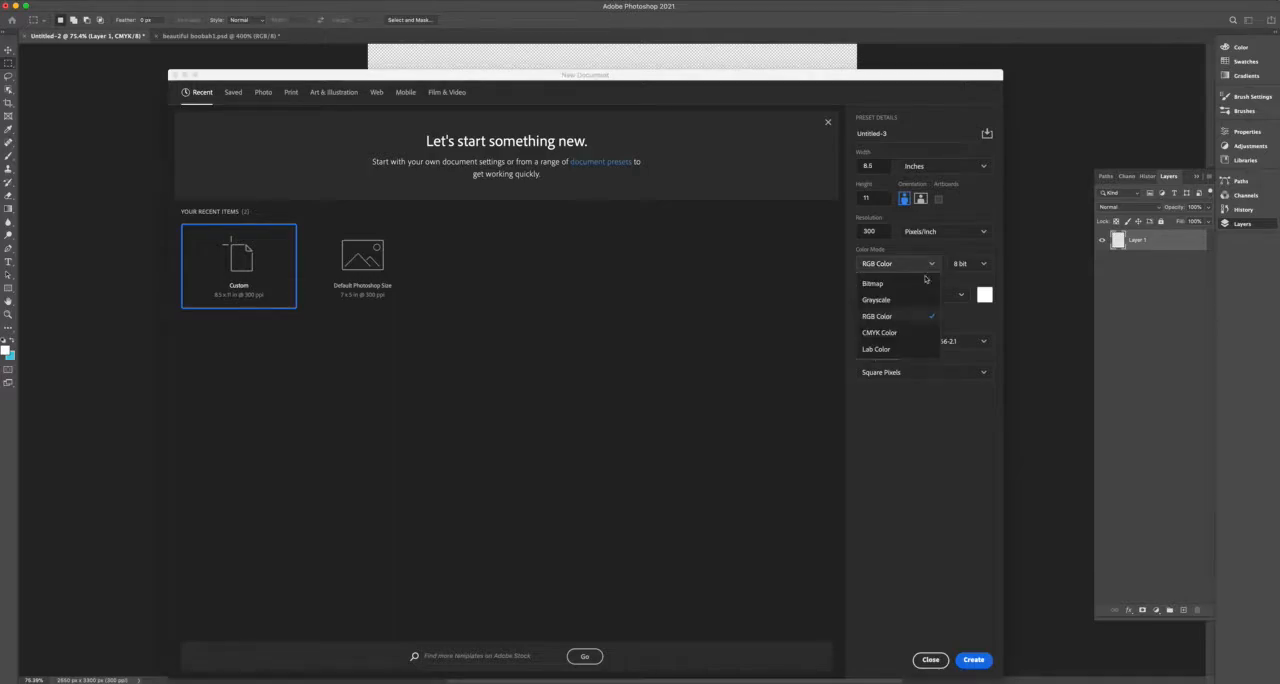
left_click(884, 333)
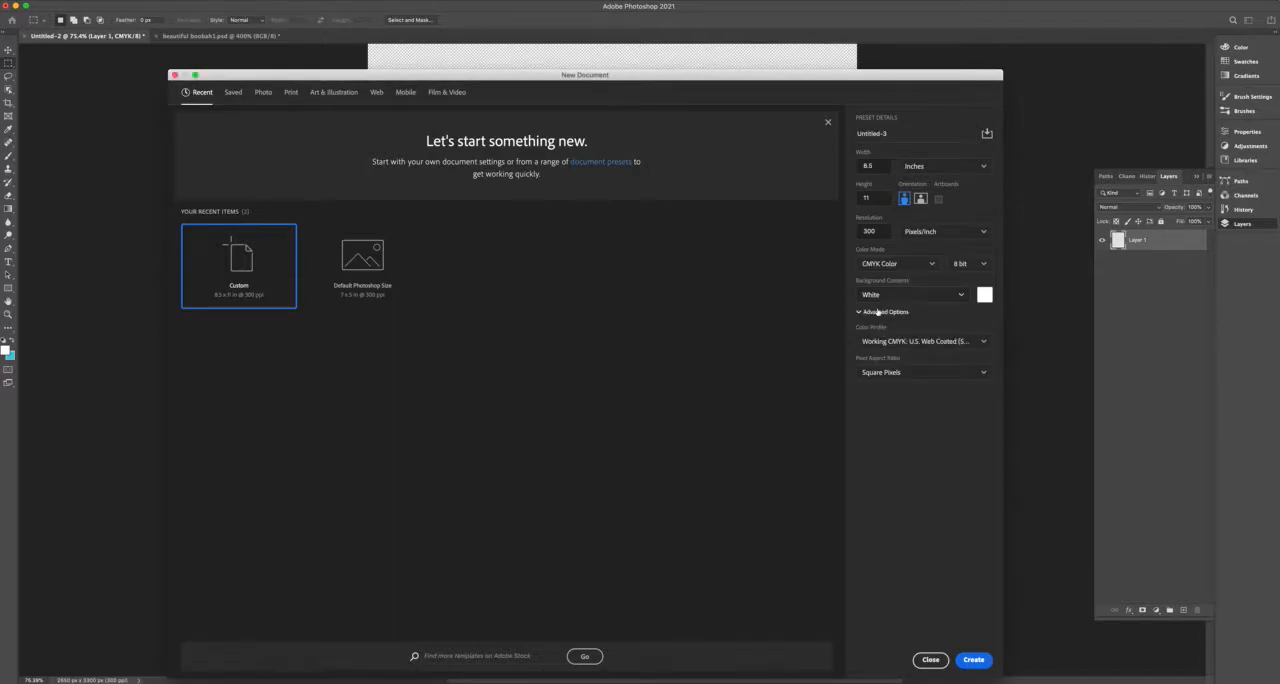
left_click(971, 661)
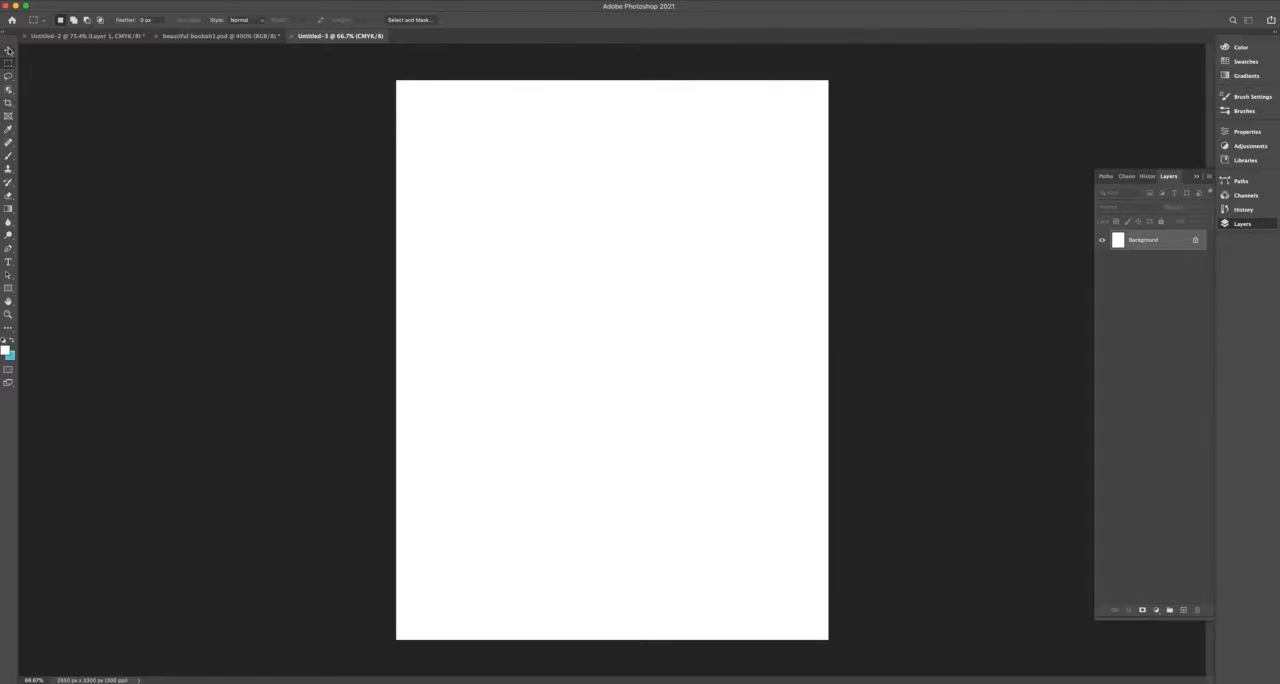
Convert the locked Background into a regular, movable layer with Normal mode and 100% opacity.
left_click(9, 51)
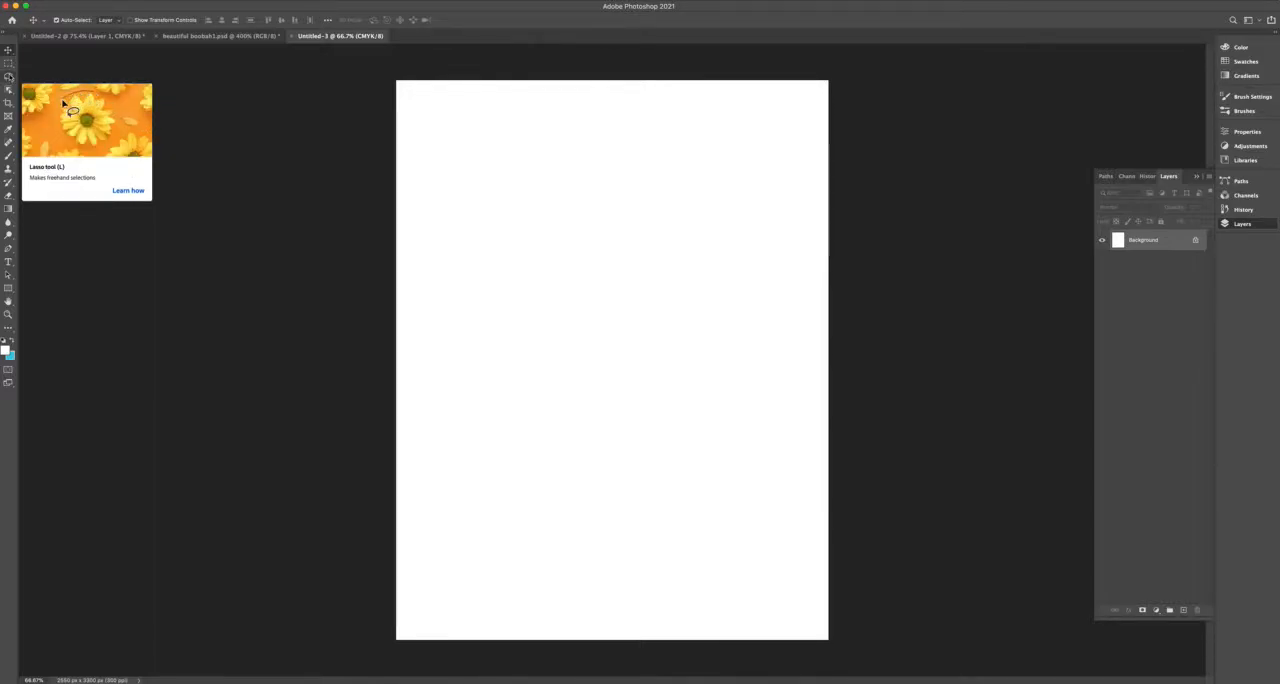
double_click(1139, 241)
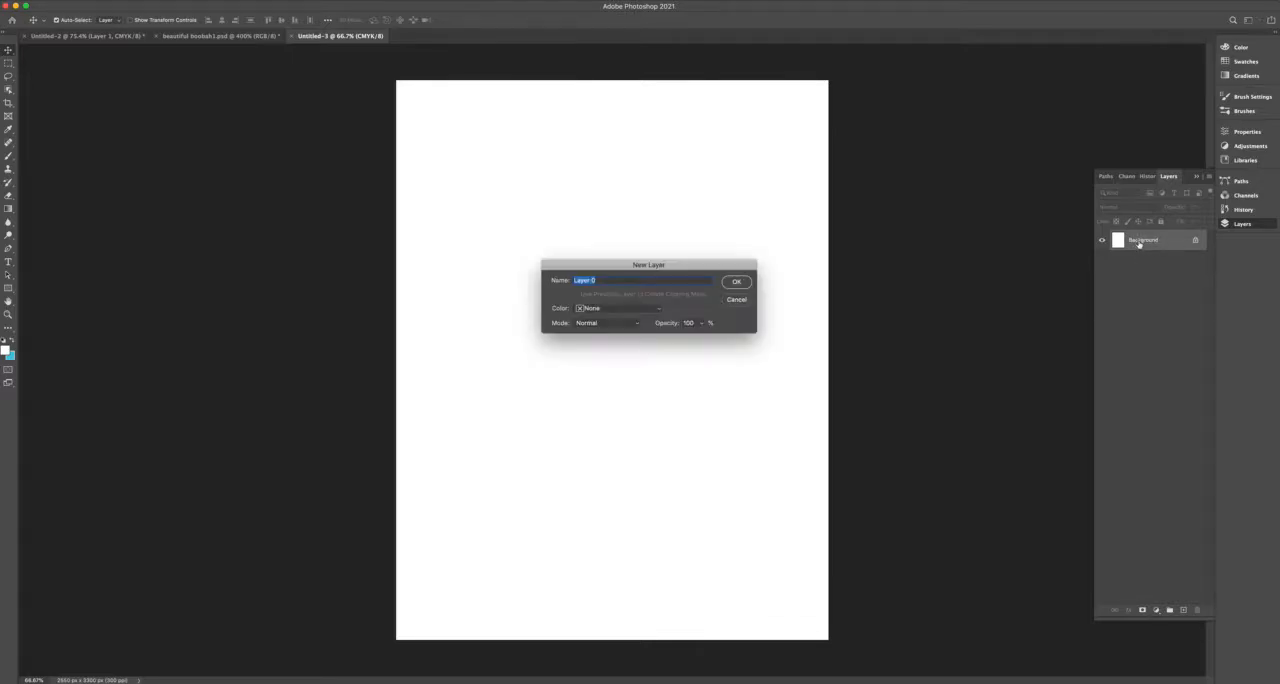
left_click_drag(744, 266, 741, 246)
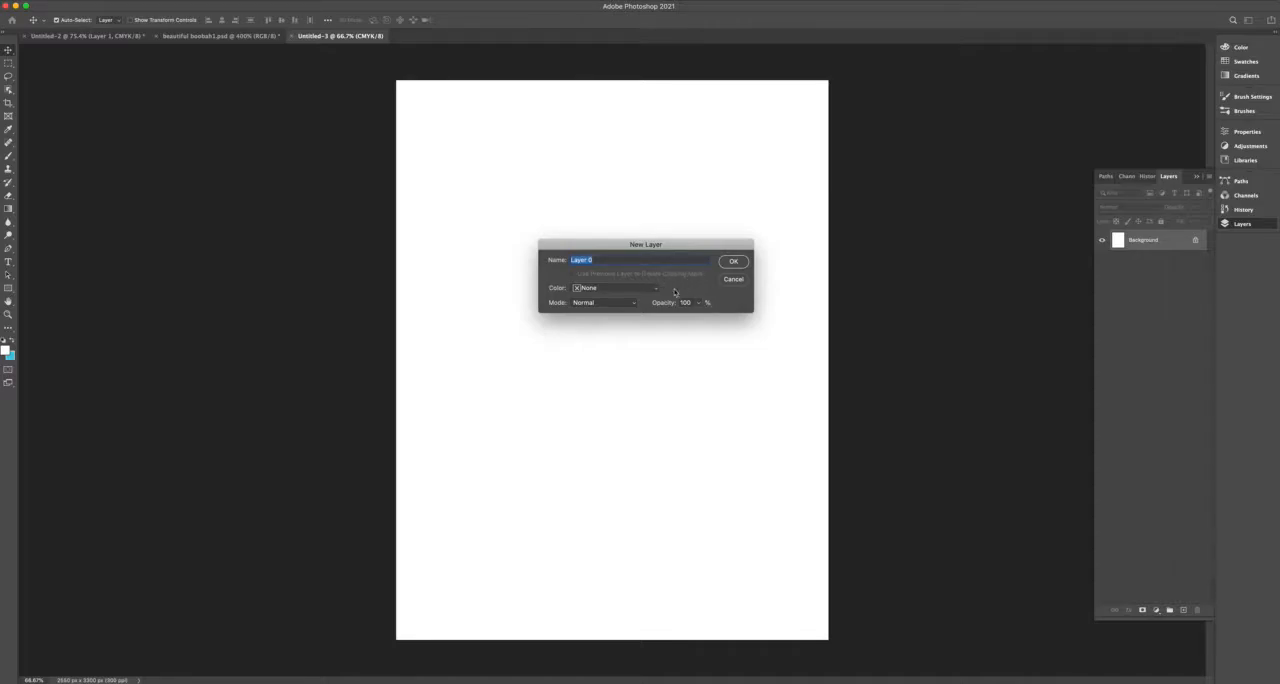
left_click(734, 262)
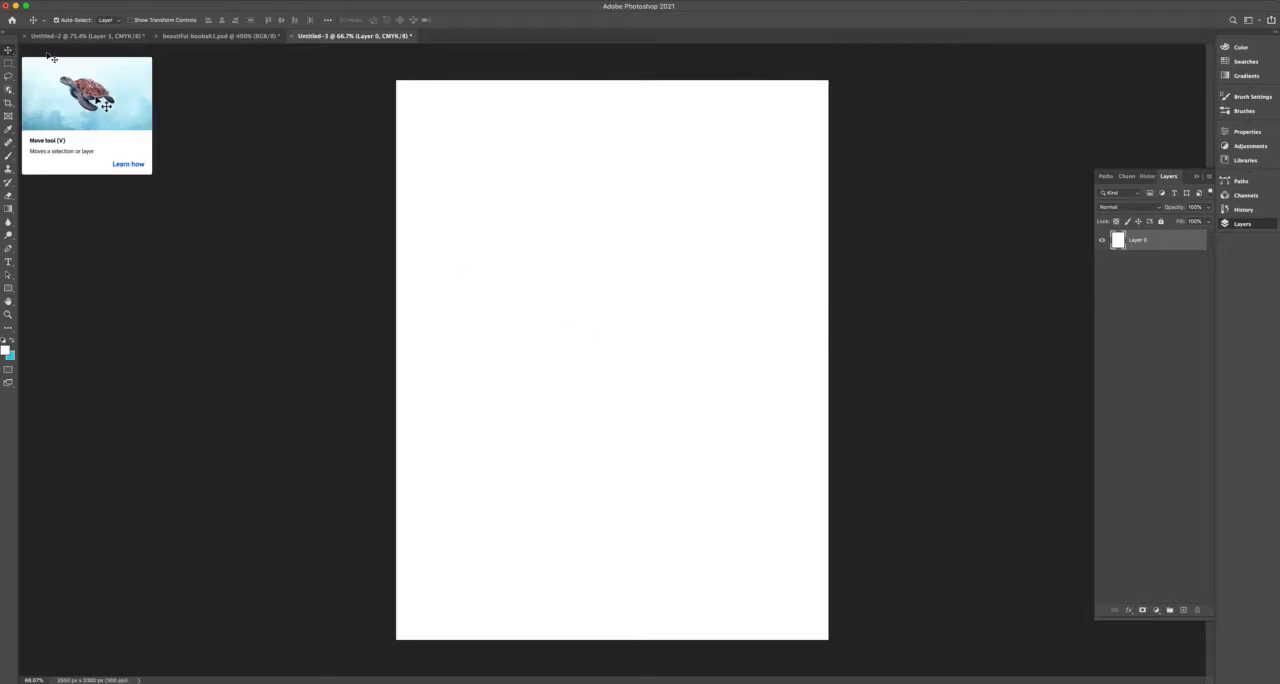
Move the white layer around the canvas and bring it back to cover the whole page.
left_click_drag(512, 286, 641, 305)
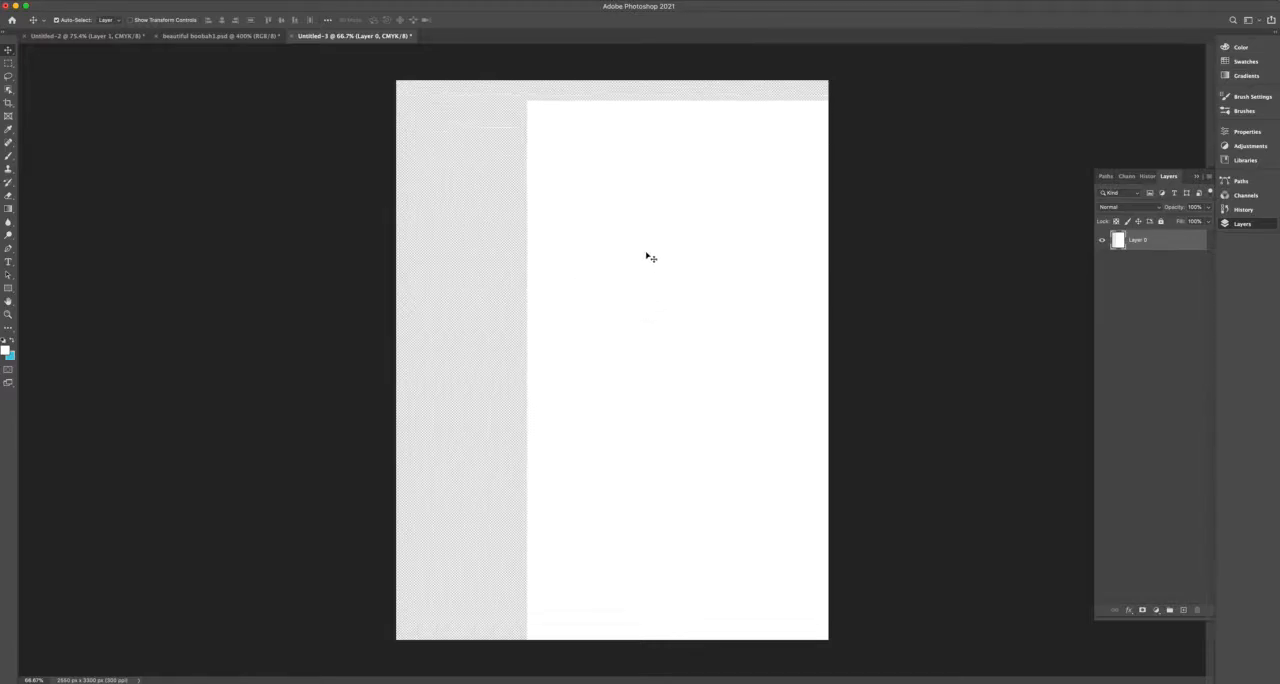
left_click_drag(676, 169, 440, 257)
left_click_drag(456, 302, 555, 203)
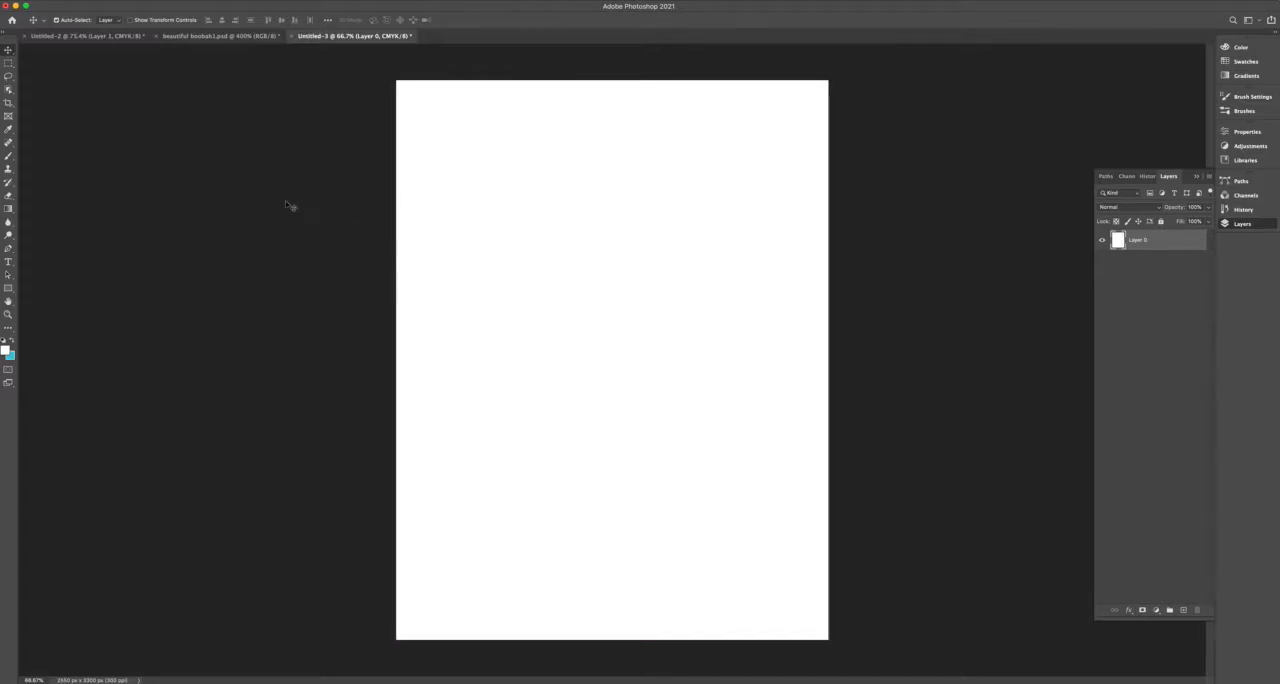
Make a roughly square rectangular marquee selection in the upper-left part of the page.
left_click(11, 64)
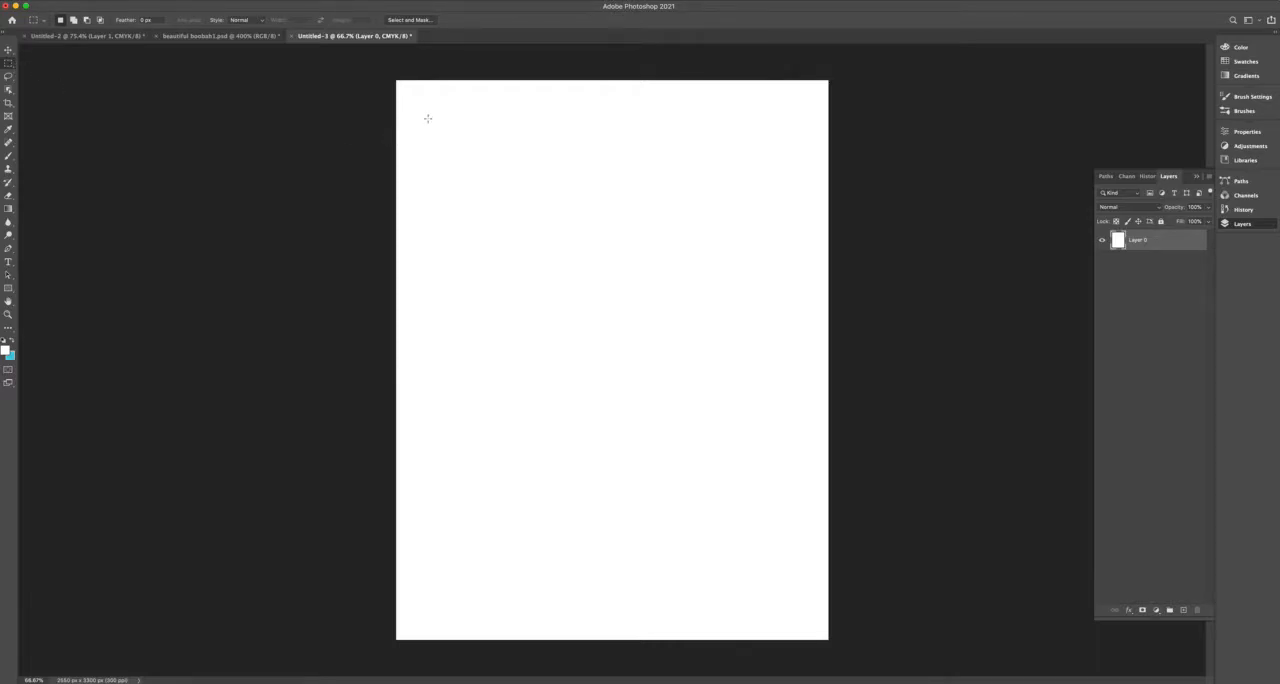
left_click_drag(422, 110, 640, 315)
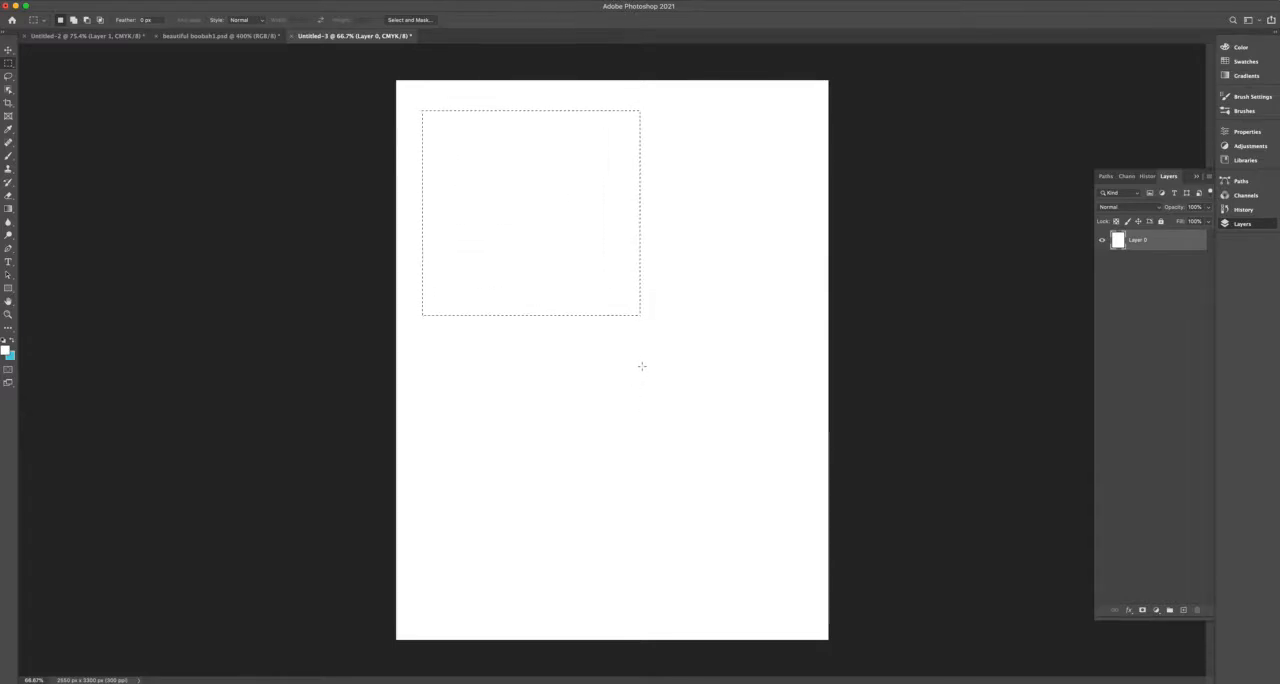
left_click(106, 2)
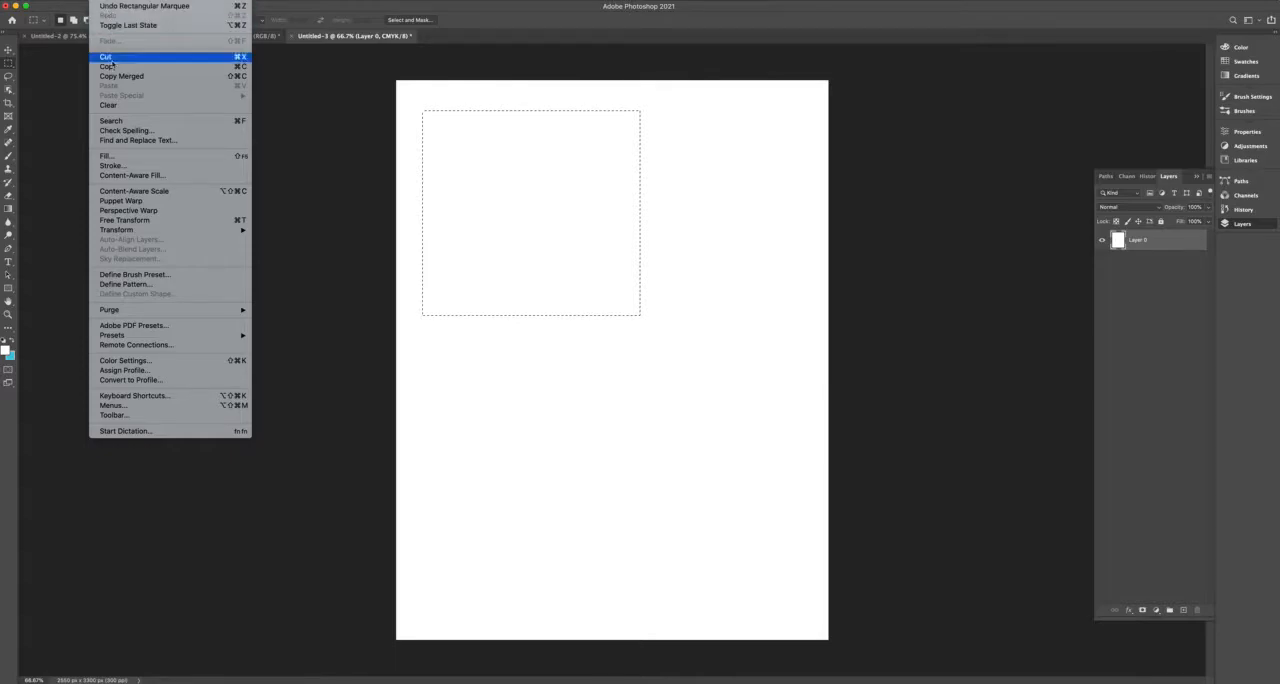
left_click(119, 159)
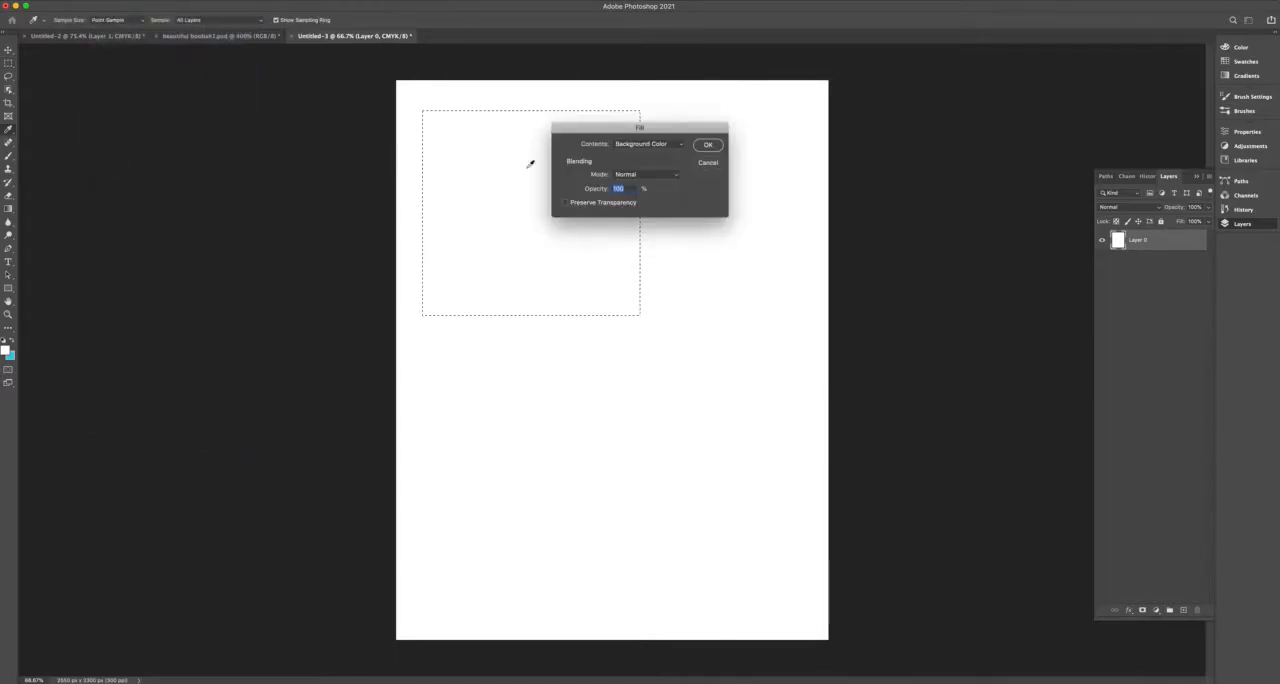
key("Return")
Fill the selected area with a custom bright green, hue 140°, at Normal mode and 100% opacity, and deselect it.
left_click(106, 2)
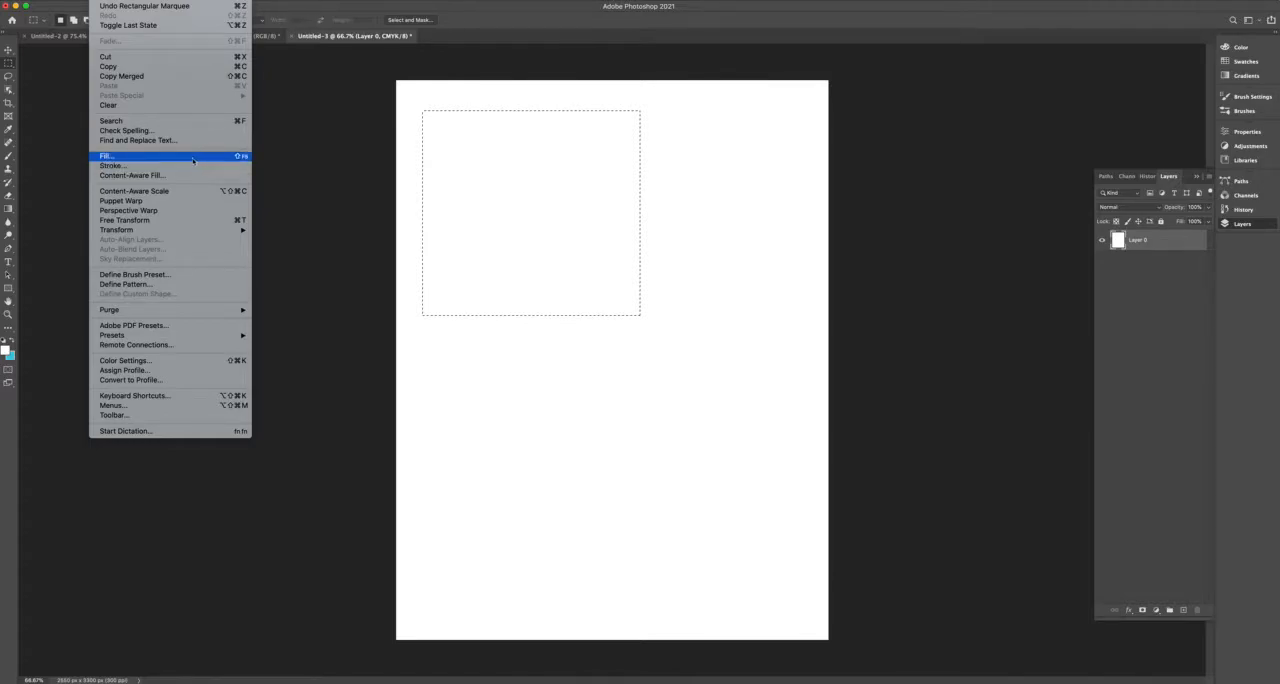
left_click(155, 158)
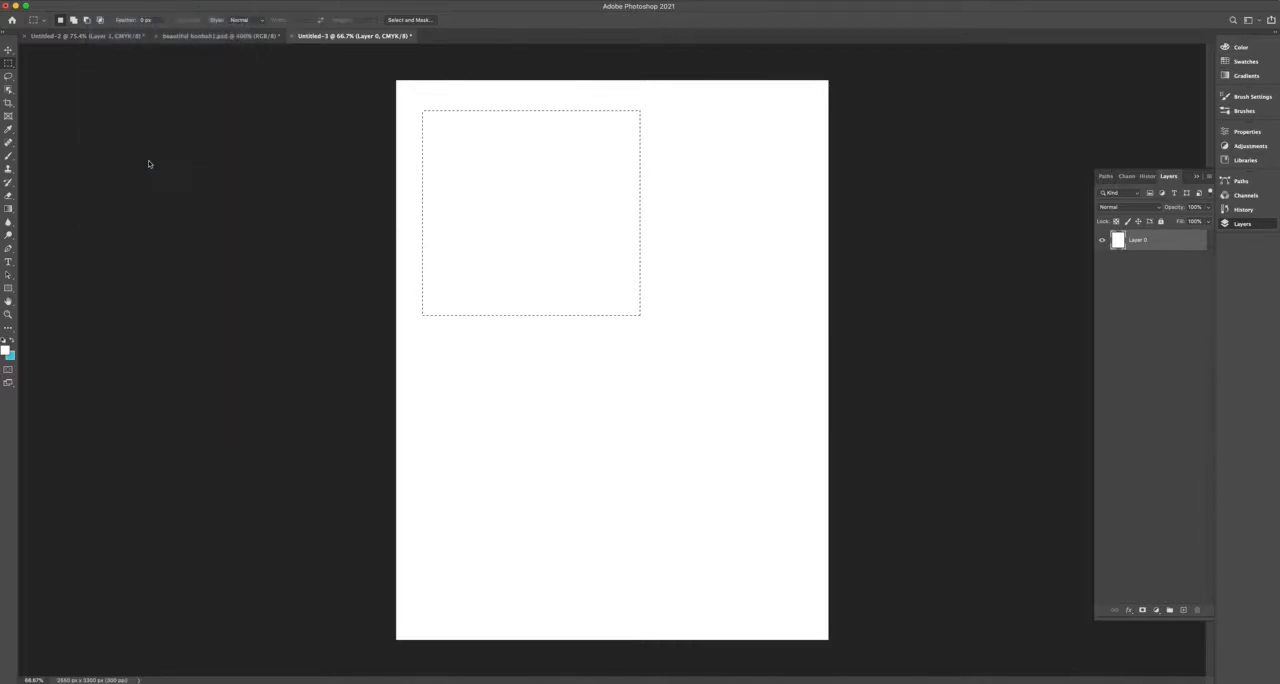
left_click_drag(611, 131, 592, 124)
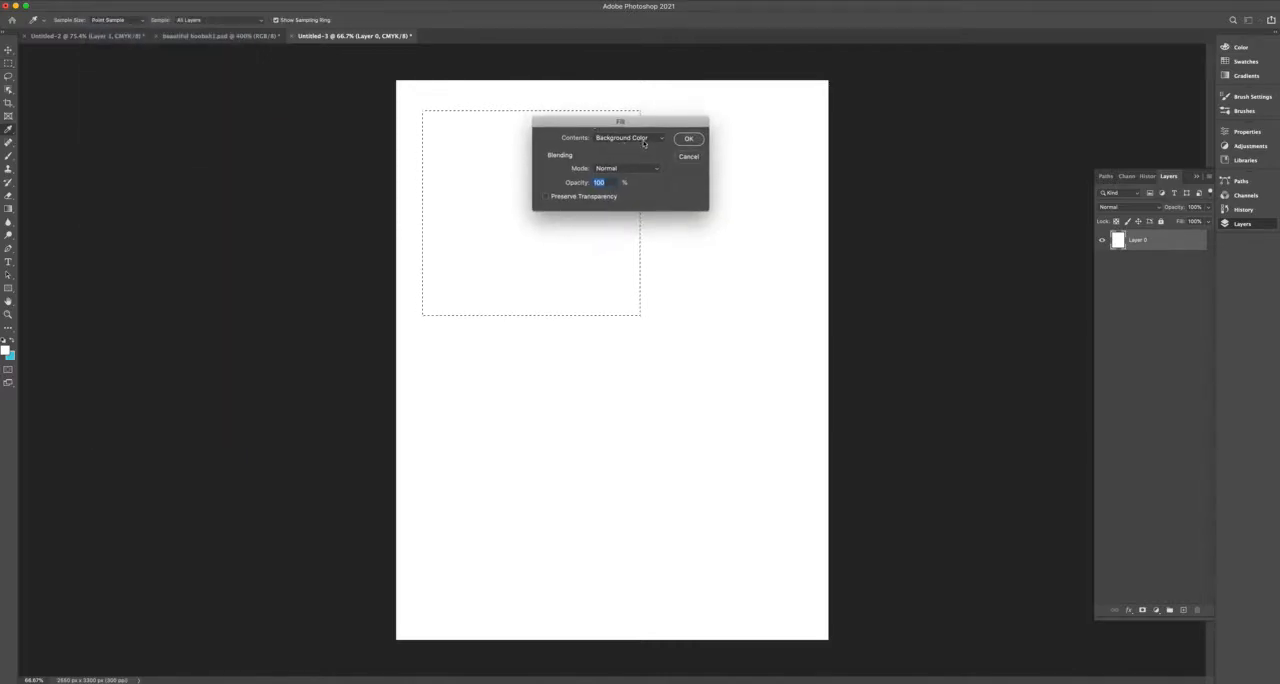
left_click(608, 139)
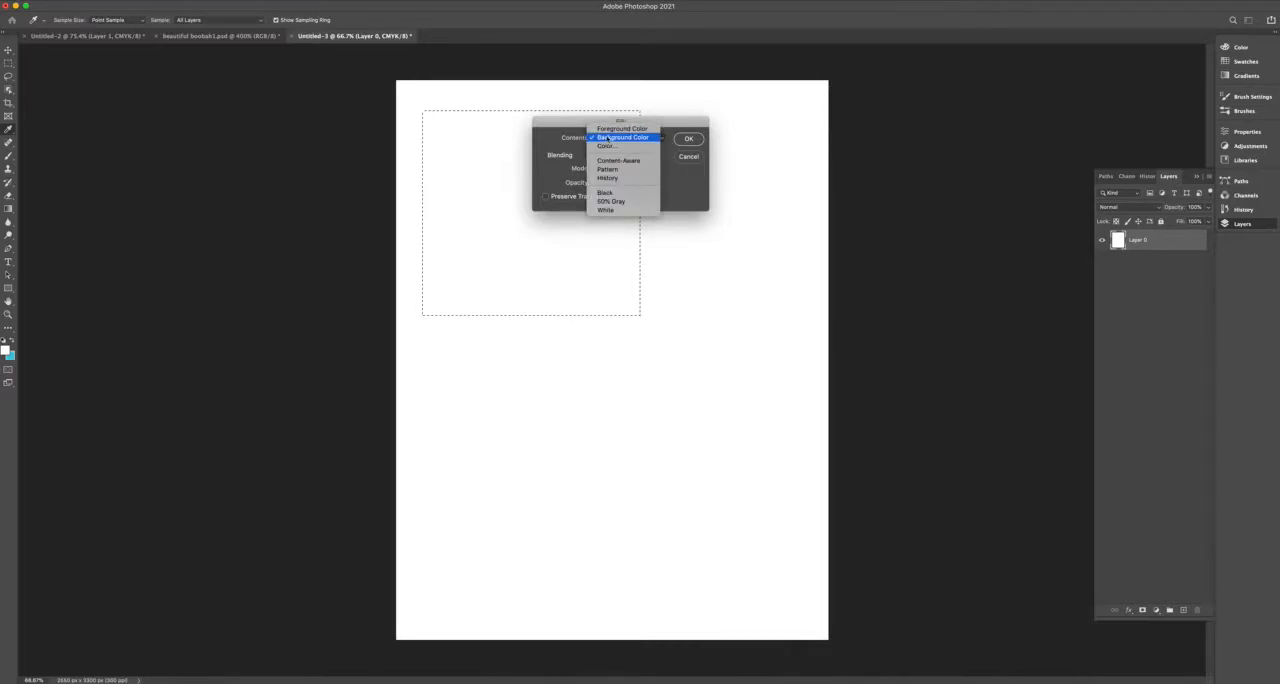
left_click(628, 138)
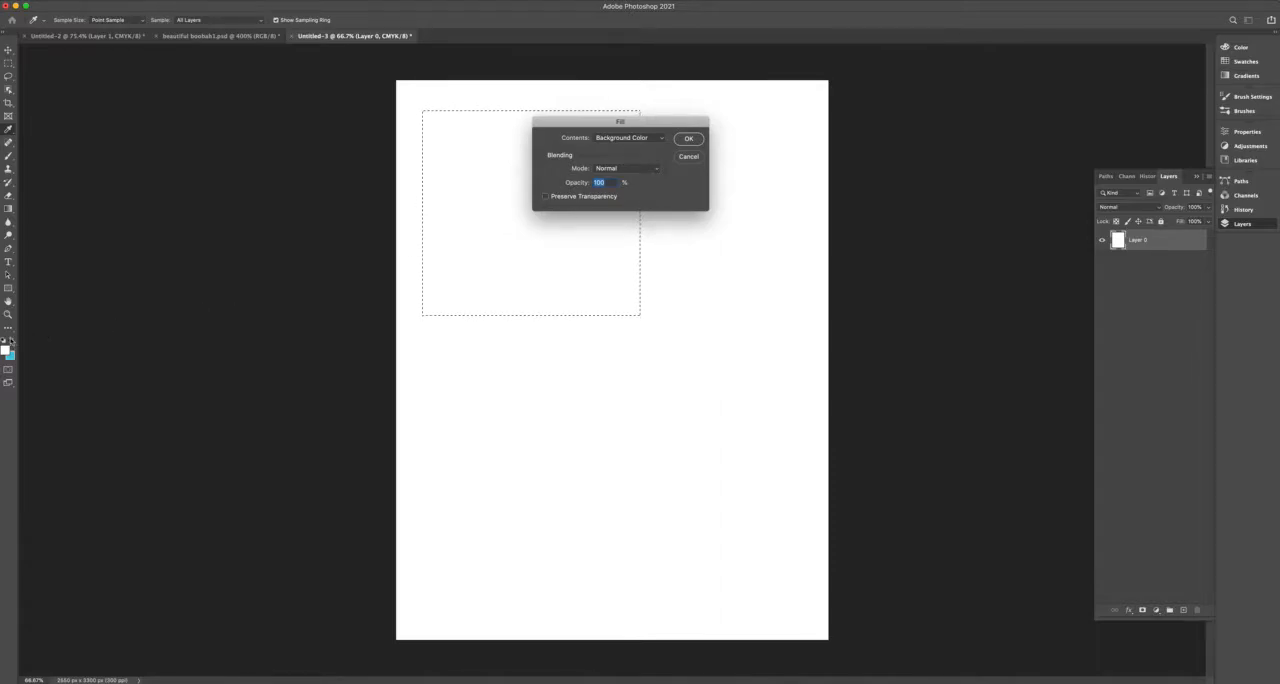
left_click(647, 142)
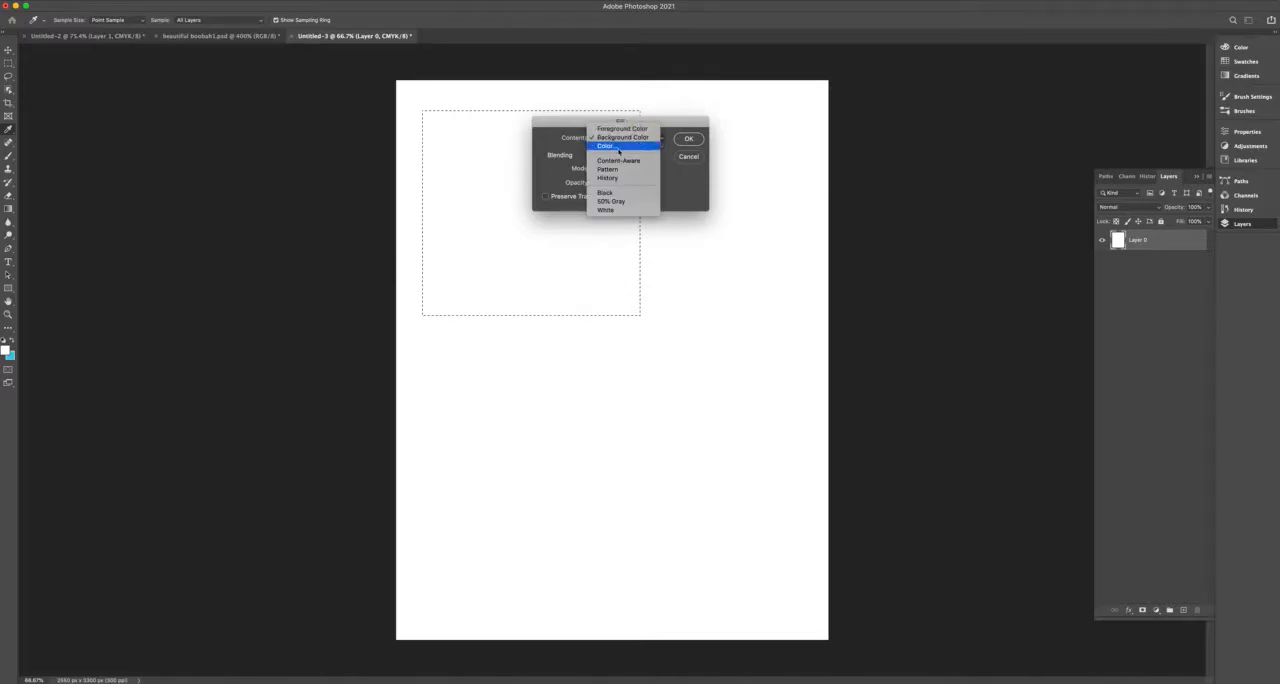
left_click(605, 147)
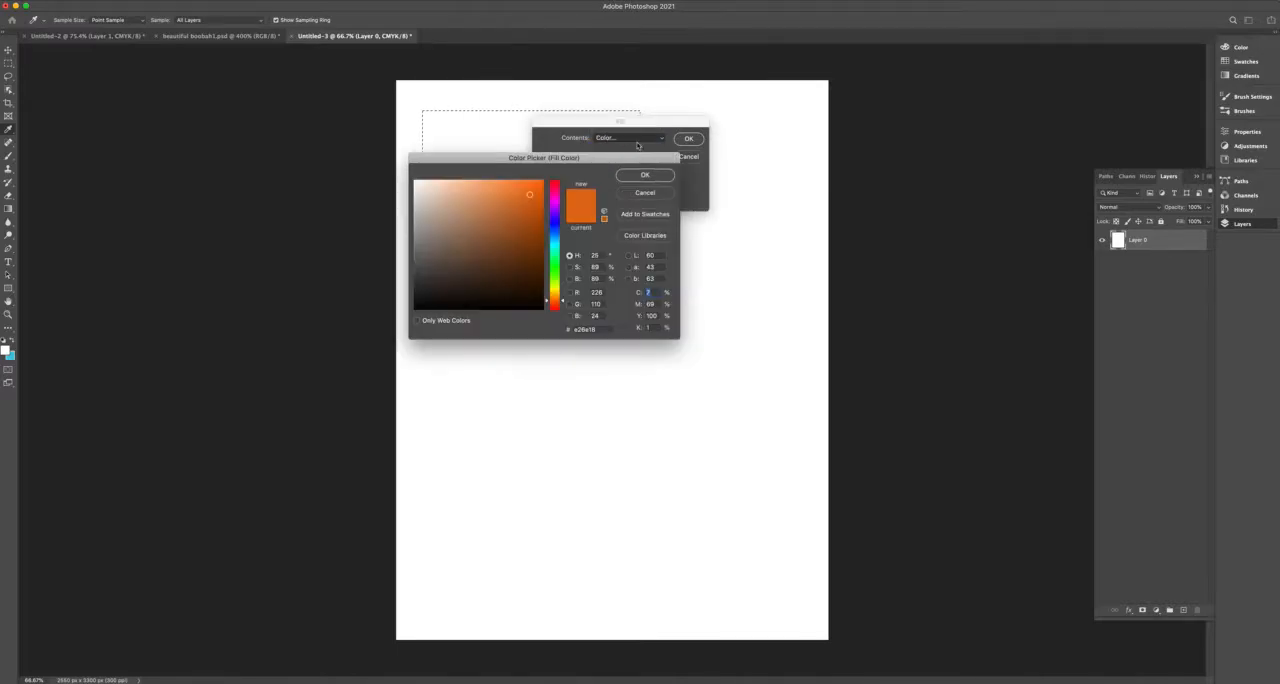
left_click_drag(536, 160, 538, 149)
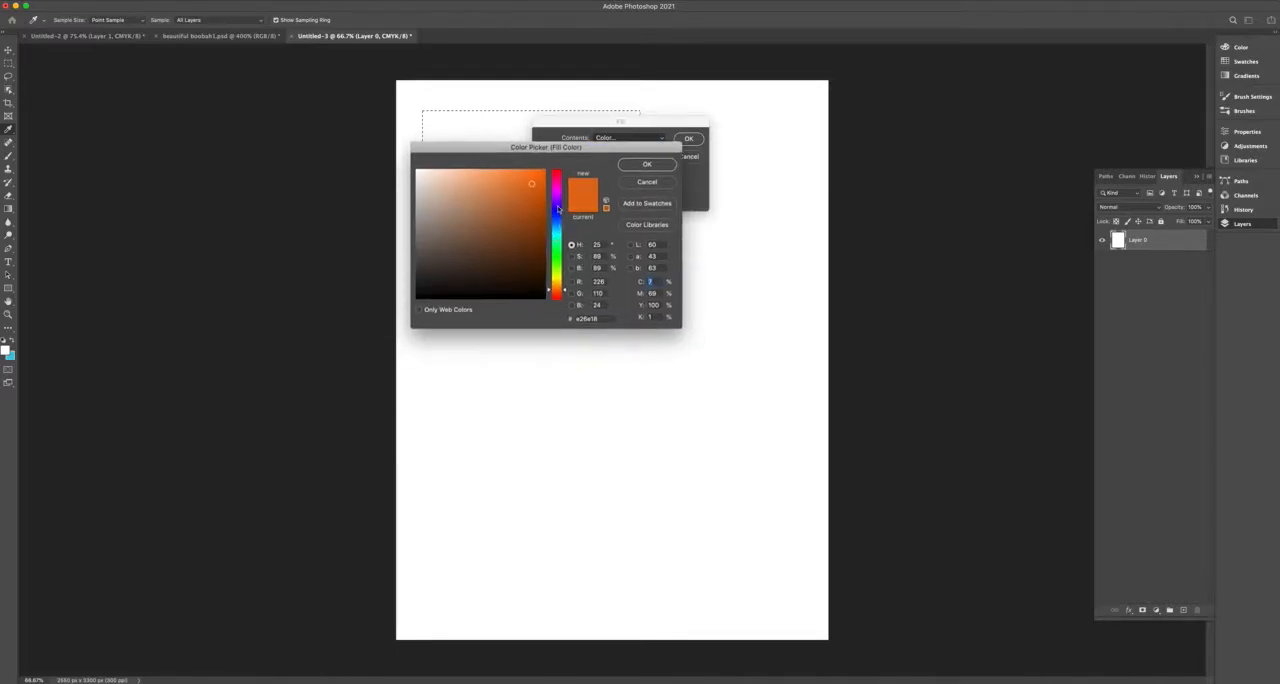
left_click(557, 248)
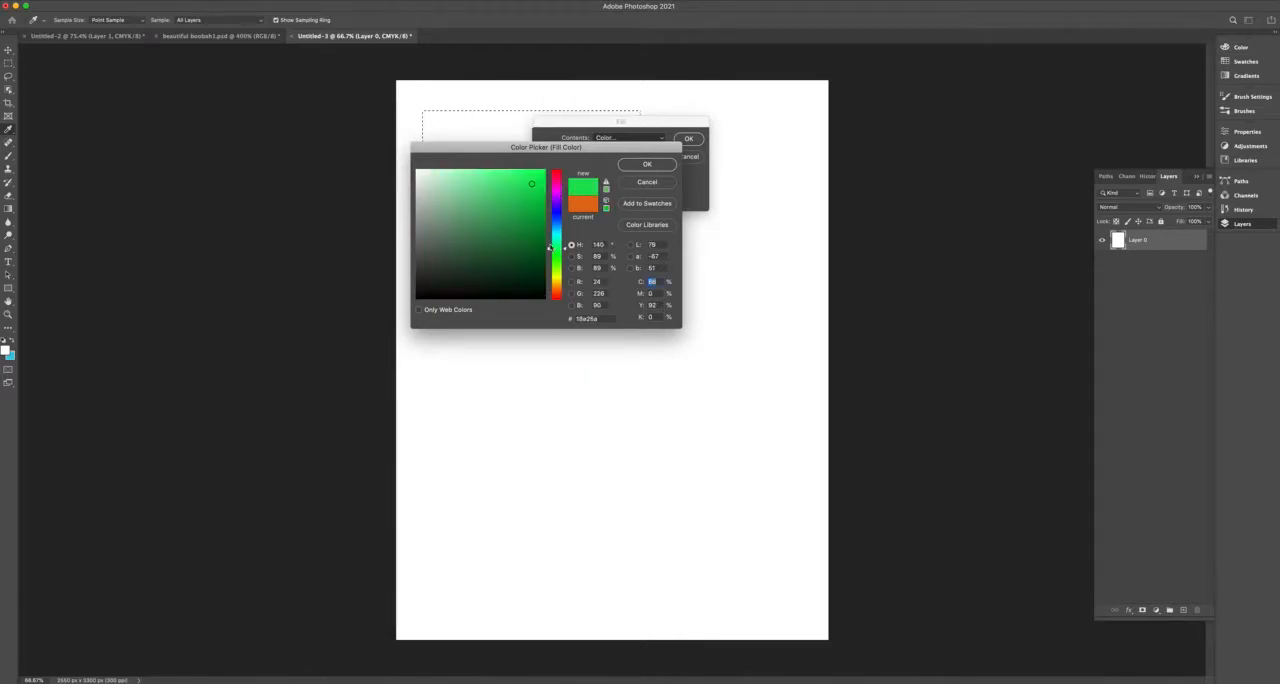
left_click(648, 165)
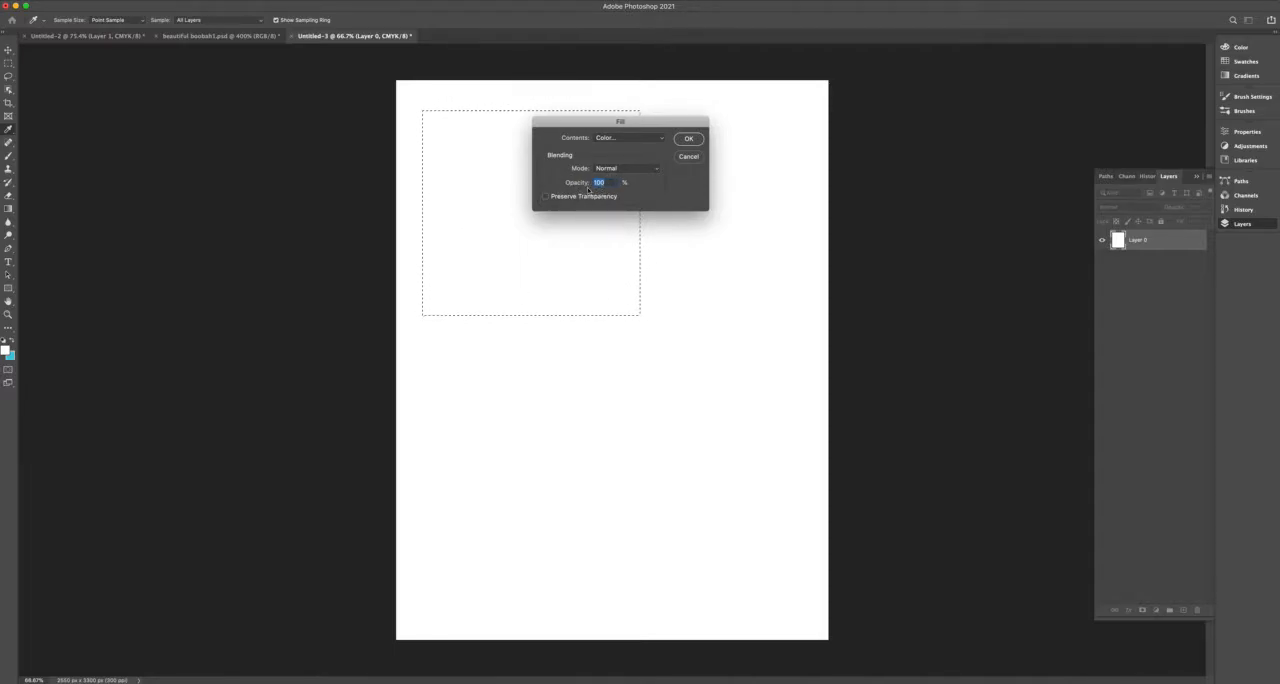
left_click(688, 139)
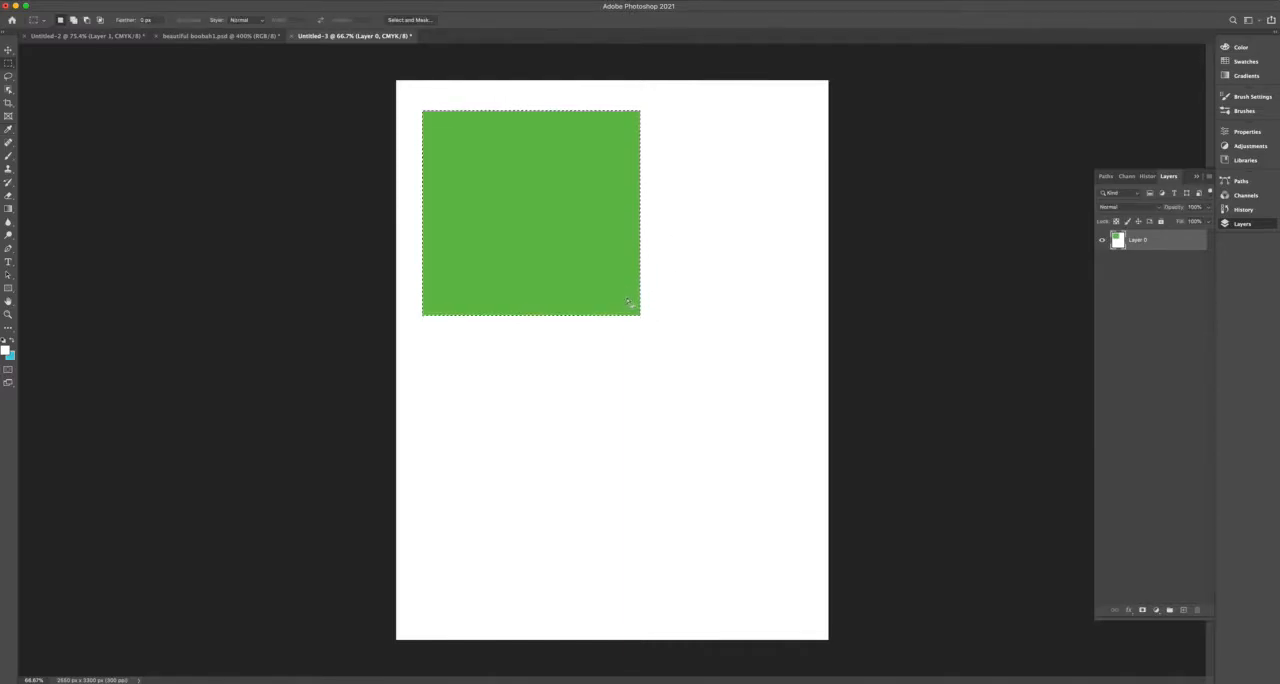
key("super+d")
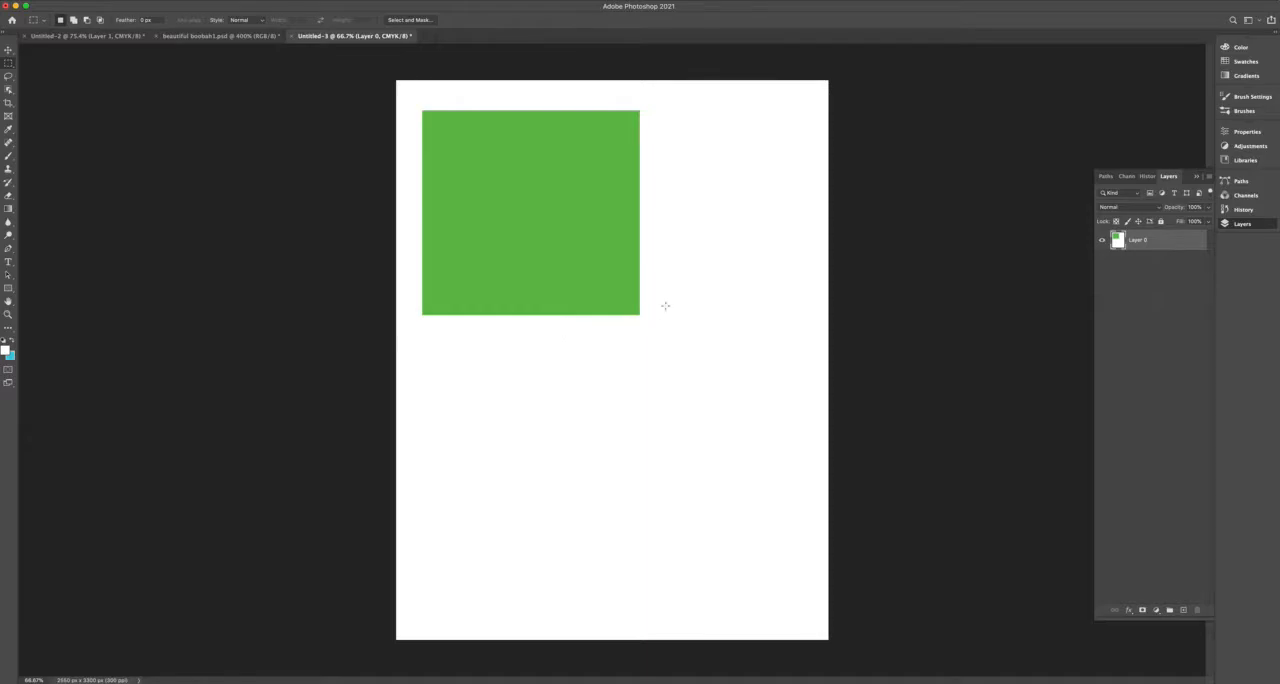
Add a new empty layer above the layer with the green rectangle, using the default settings.
left_click(1209, 179)
left_click(1145, 180)
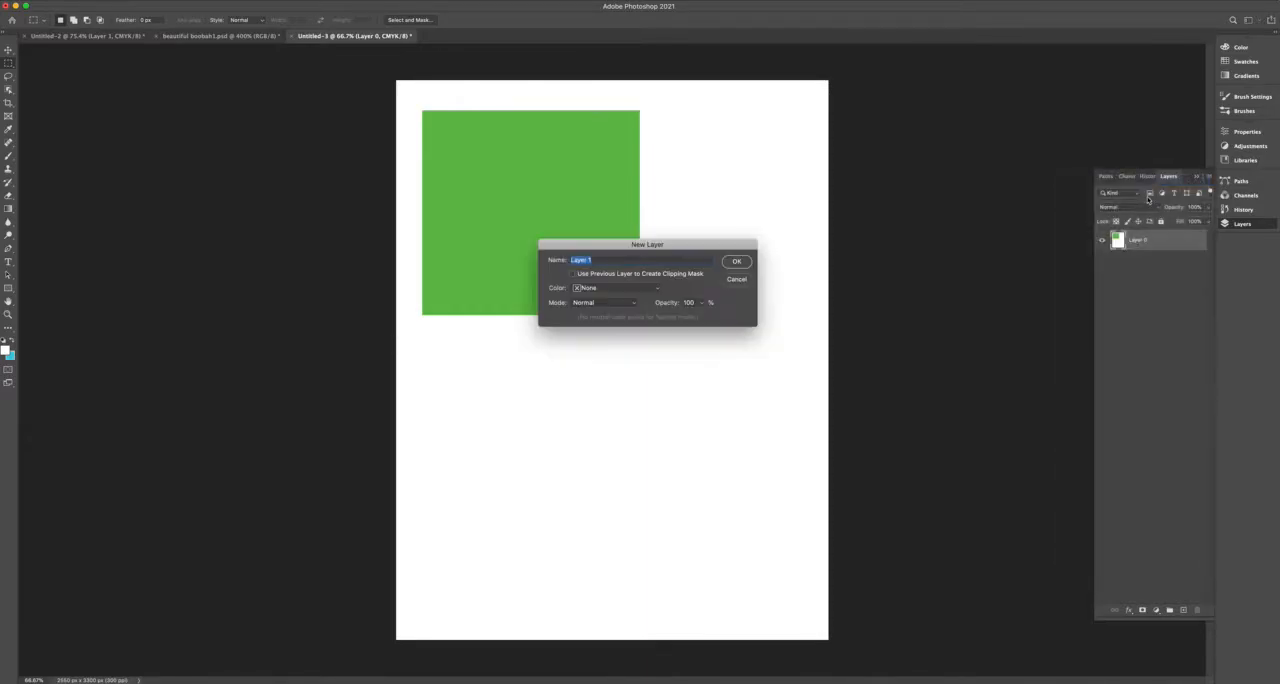
left_click(738, 262)
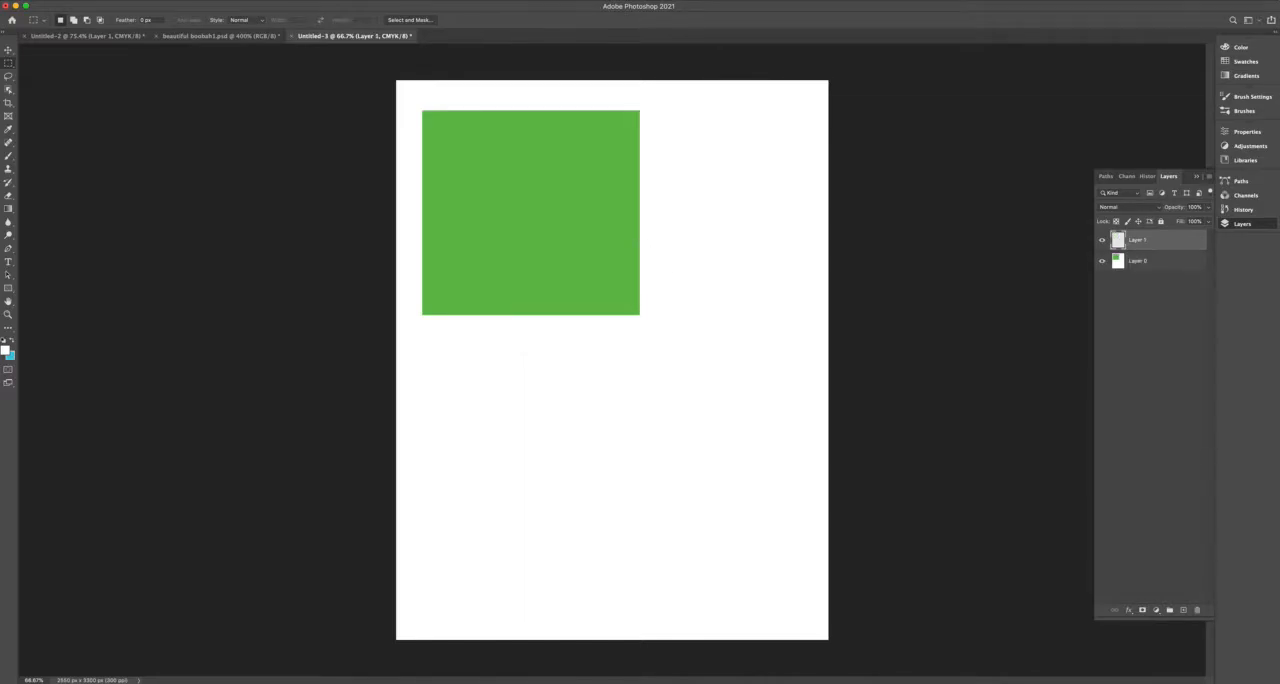
Select a tall rectangle overlapping the green square's lower-right corner, fill it with yellow, hue 65°, at Normal mode and 75% opacity, and deselect it.
left_click_drag(546, 220, 679, 546)
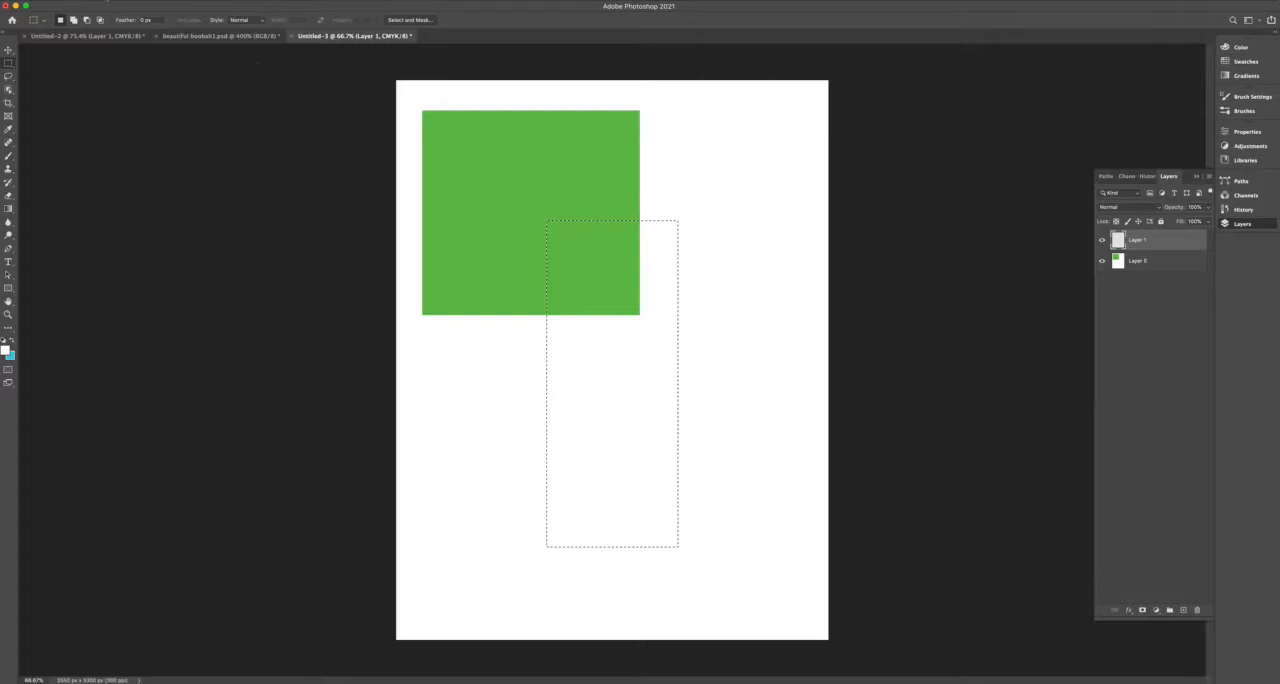
left_click(102, 1)
left_click(106, 155)
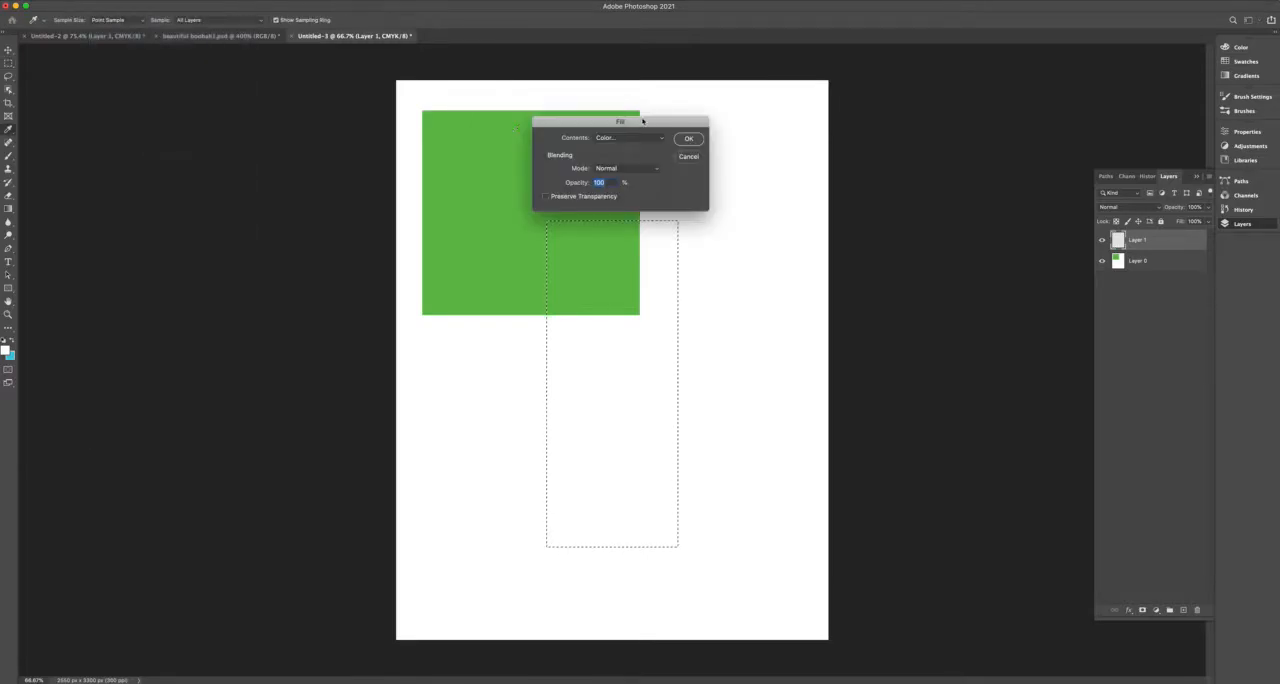
left_click(621, 138)
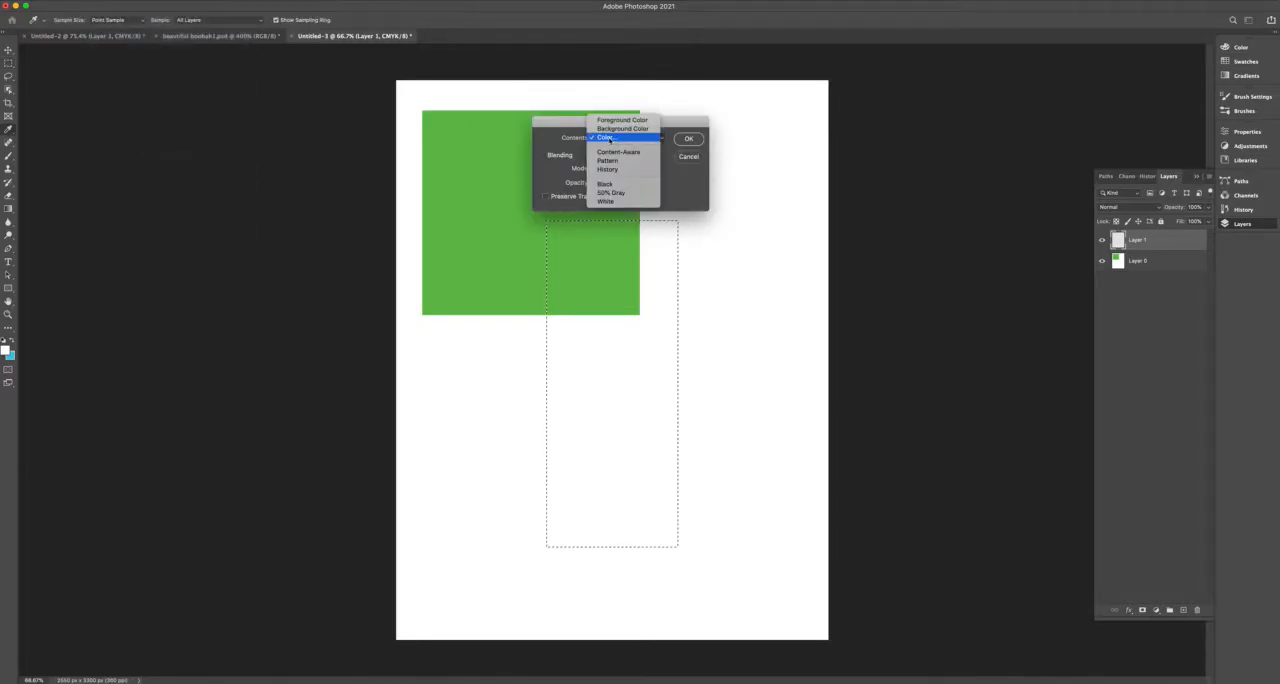
left_click(610, 139)
left_click(557, 277)
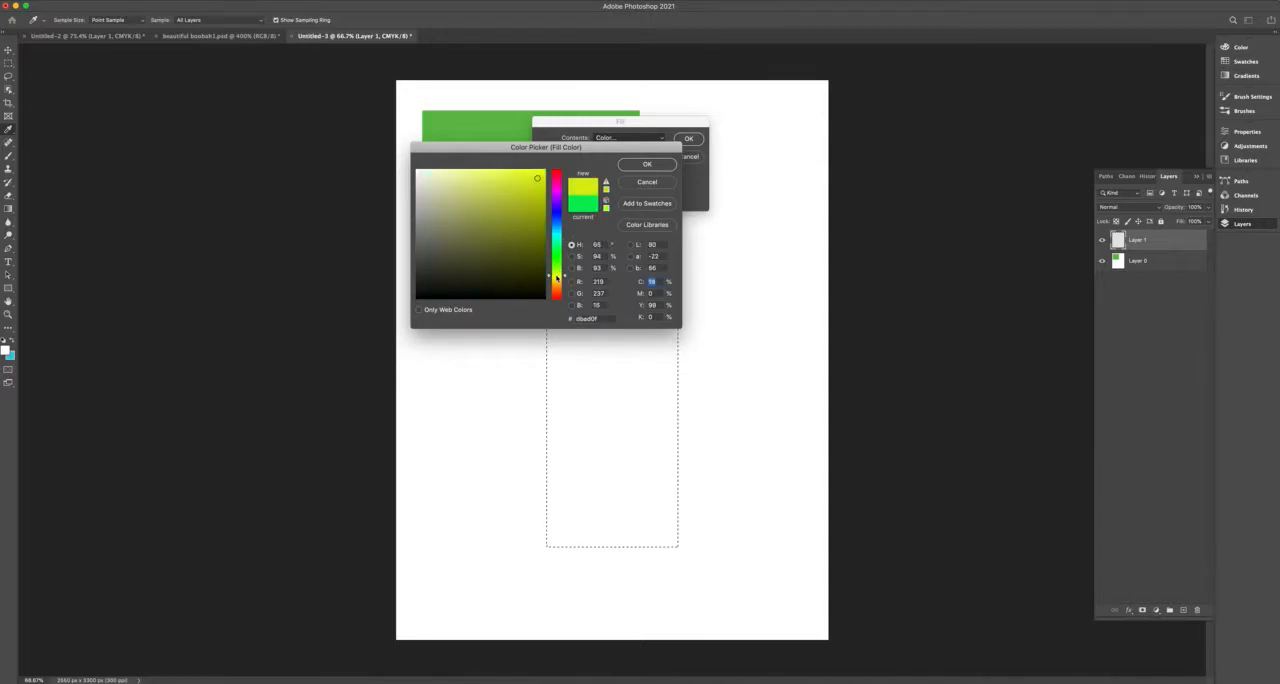
left_click(647, 165)
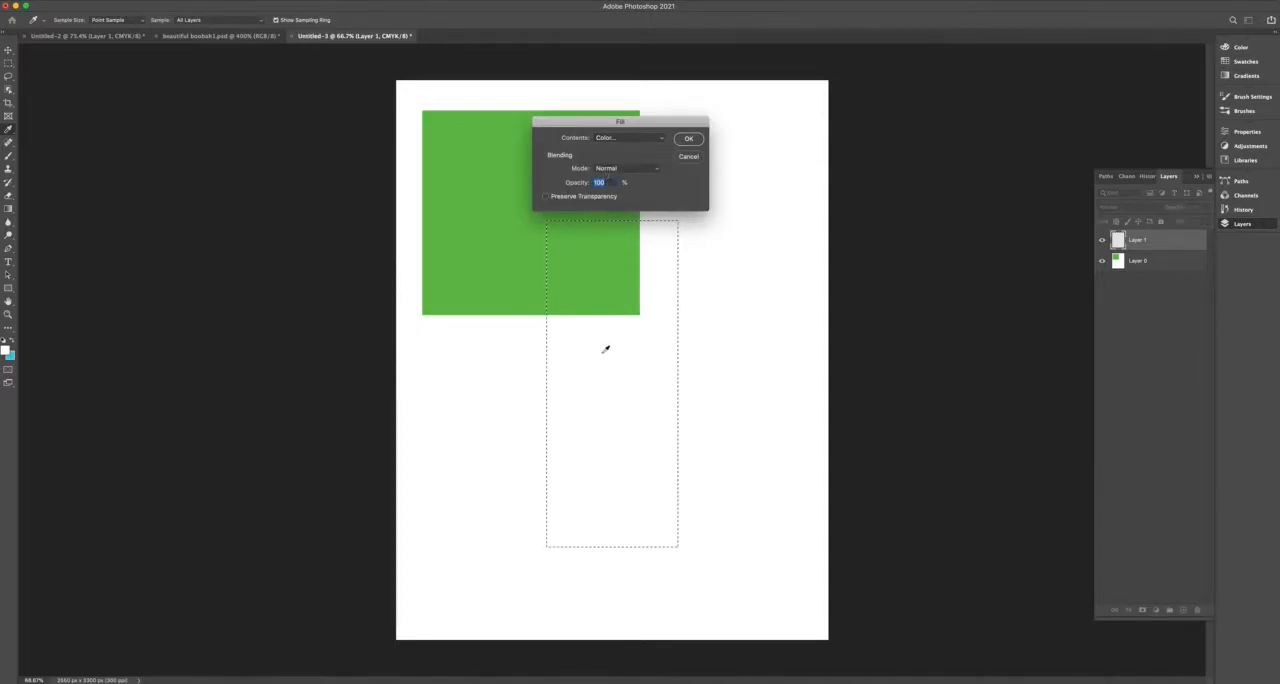
type("75")
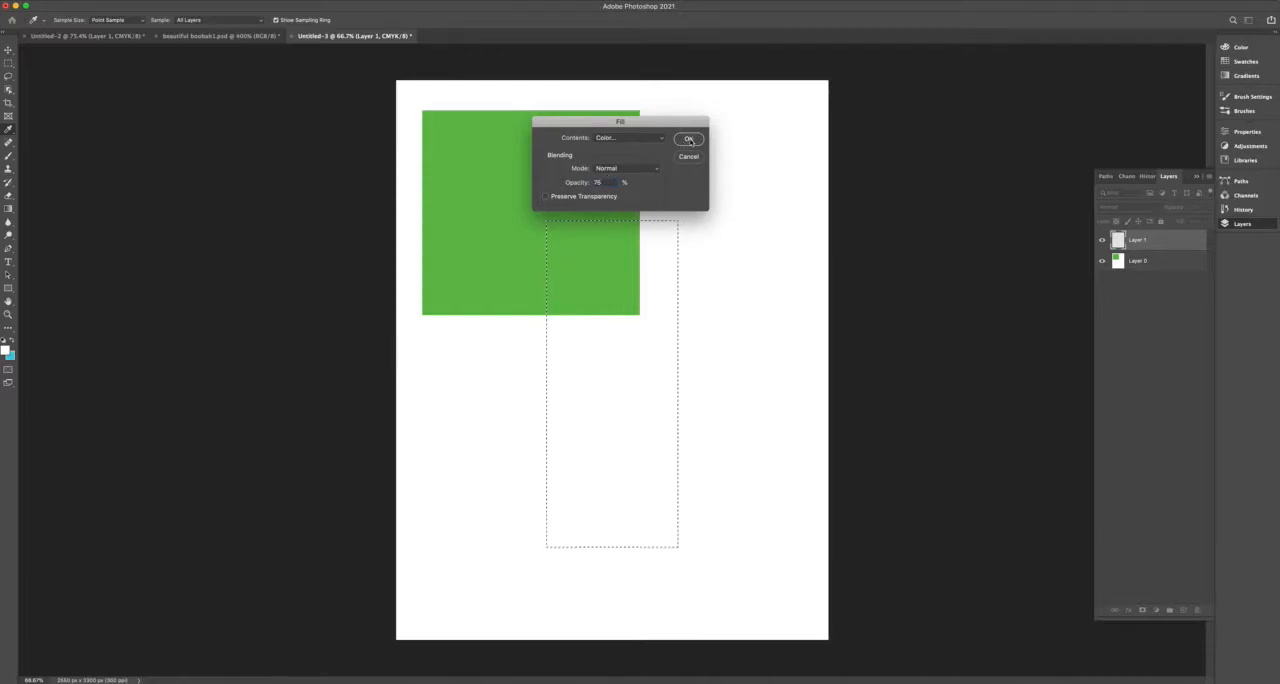
left_click(689, 140)
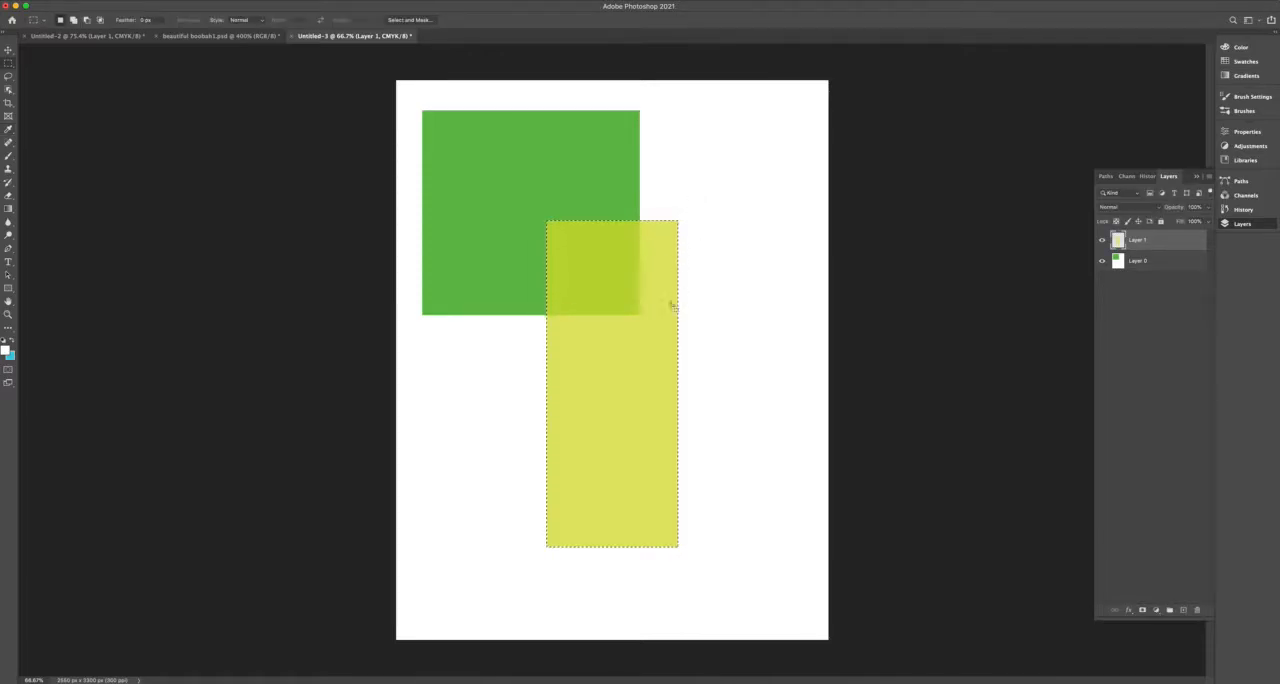
key("super+d")
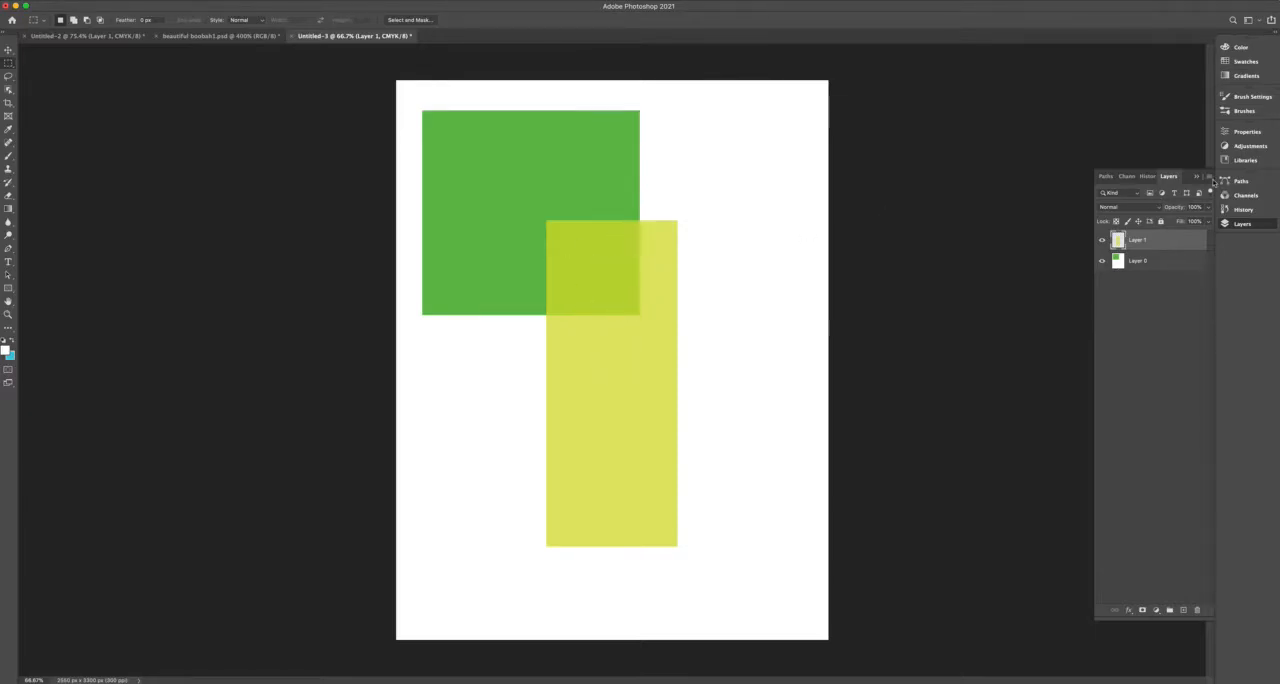
Add a new empty layer above the yellow rectangle's layer, using the default settings.
left_click(1211, 179)
left_click(1142, 186)
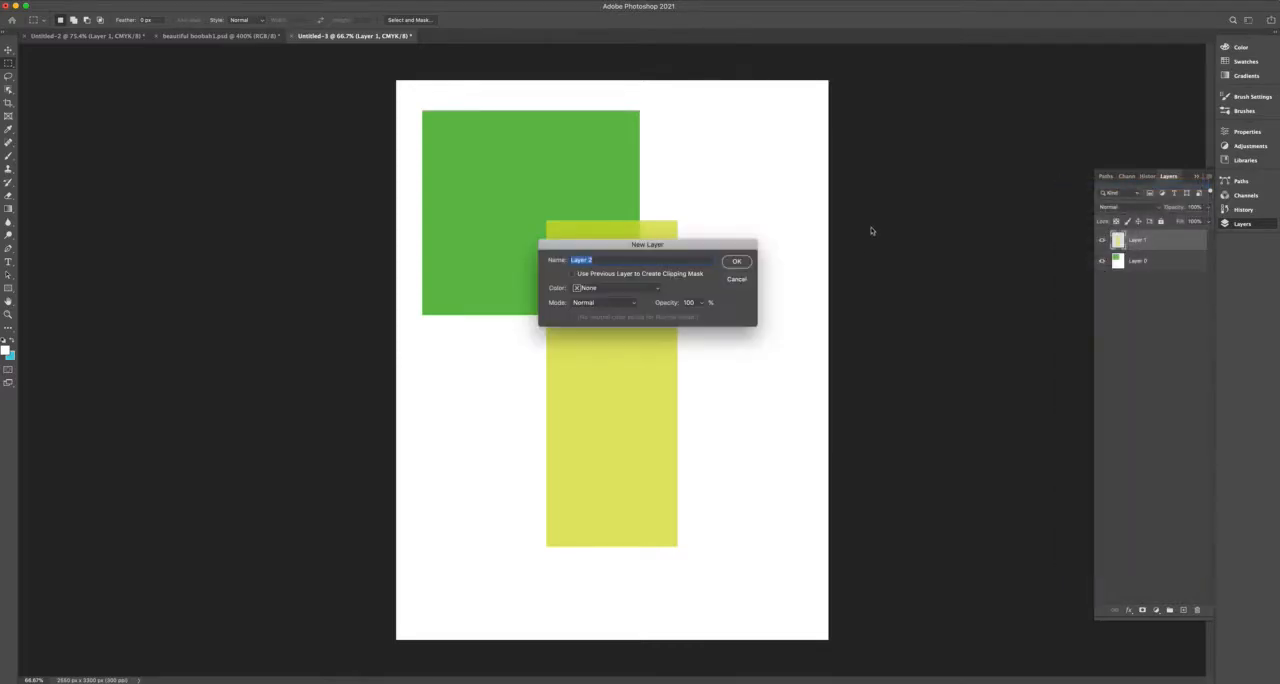
left_click(737, 262)
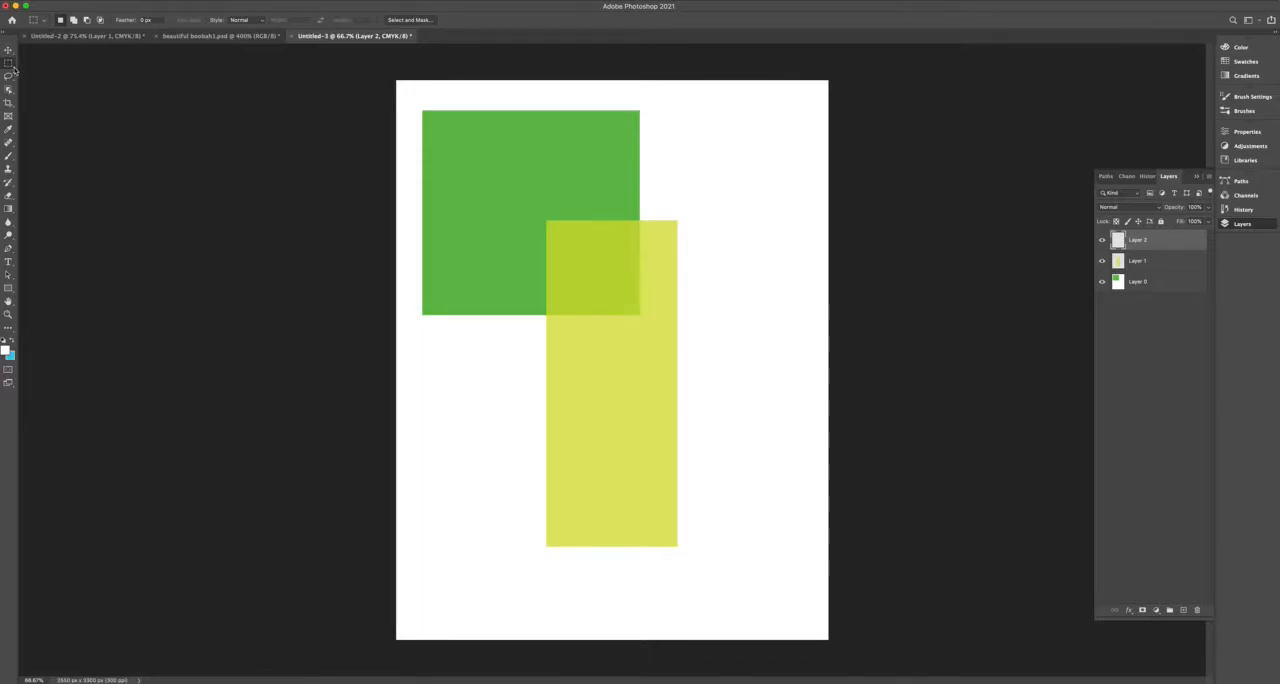
Make a tall elliptical marquee selection in the page's upper-right area, overlapping the green square and the yellow rectangle.
right_click(12, 66)
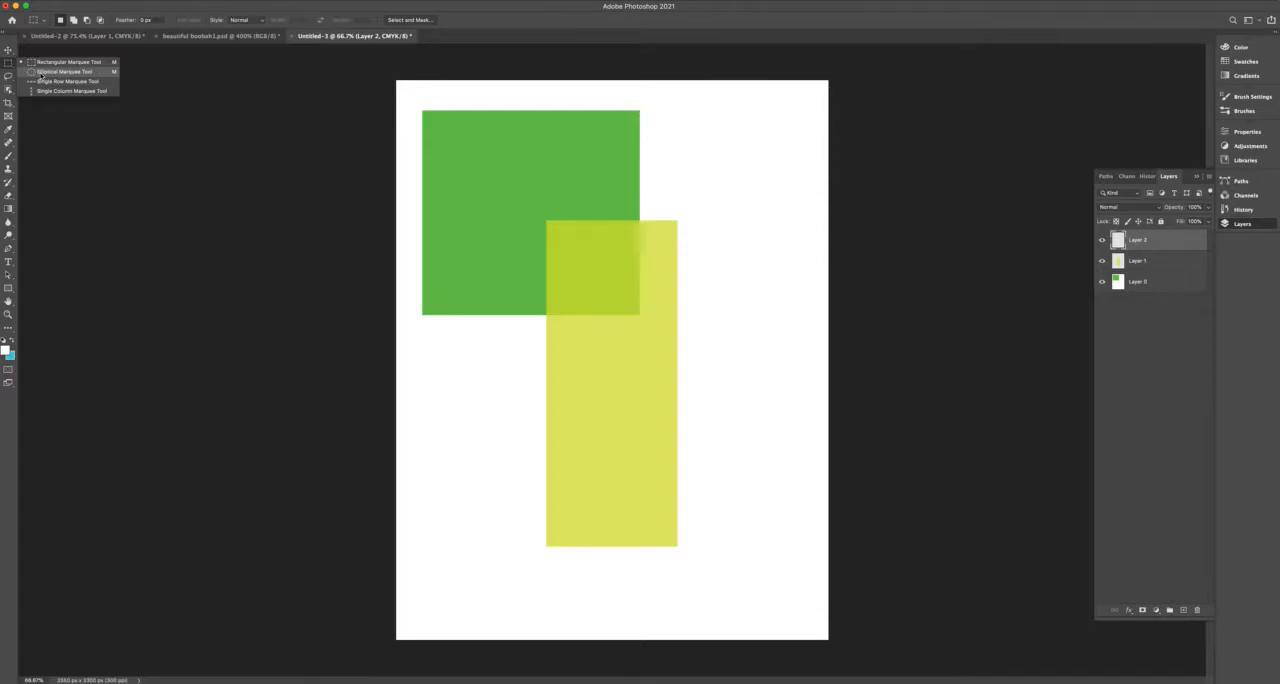
left_click(42, 78)
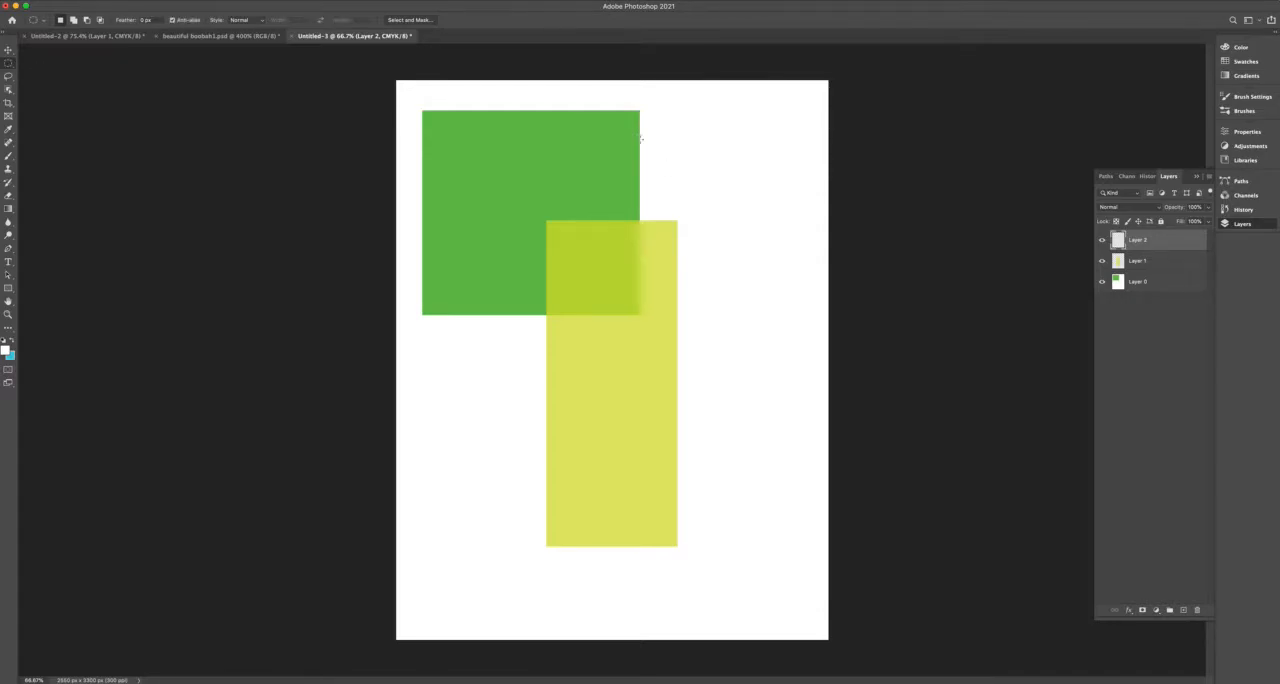
left_click_drag(598, 116, 790, 390)
Fill the elliptical selection with a custom magenta-pink color at Normal mode and 45% opacity, and deselect it.
left_click(100, 1)
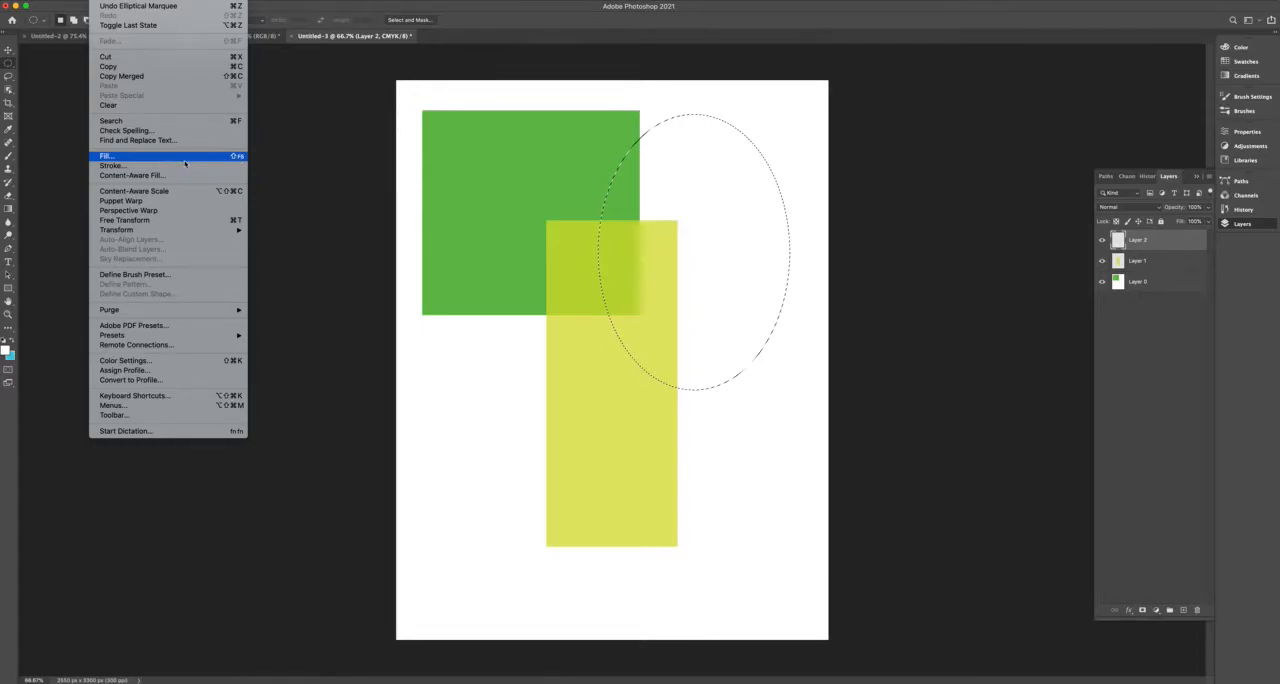
left_click(136, 157)
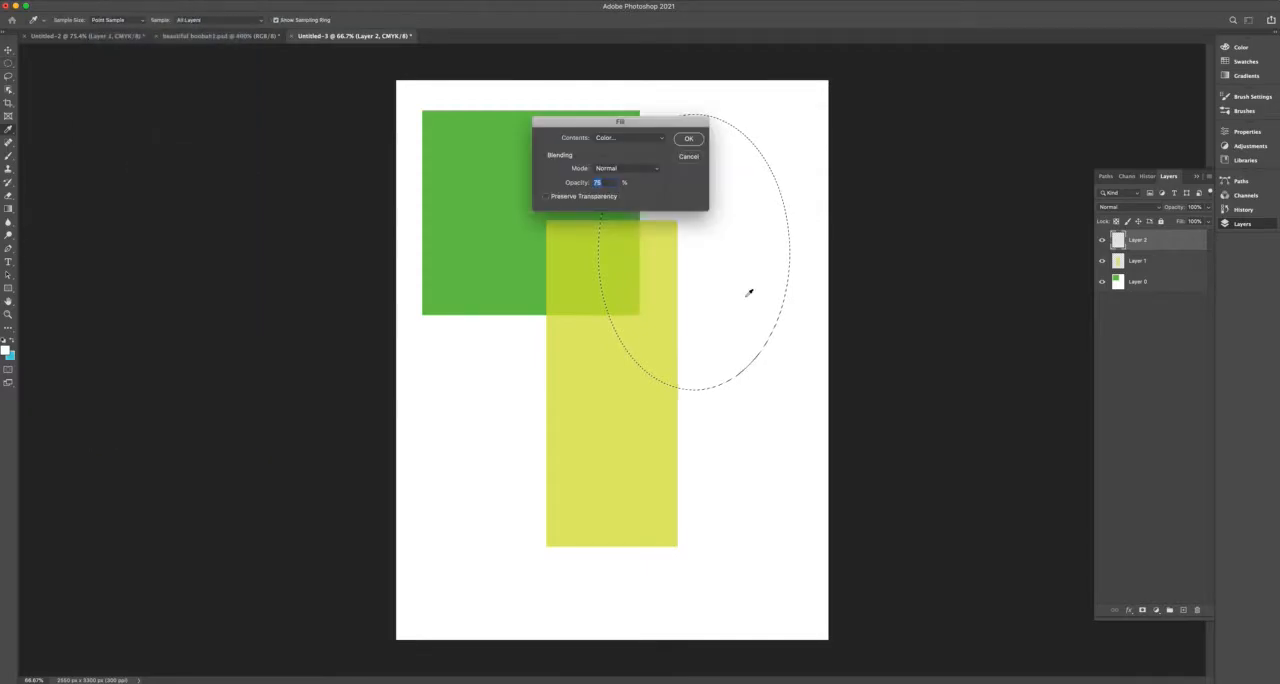
left_click(632, 139)
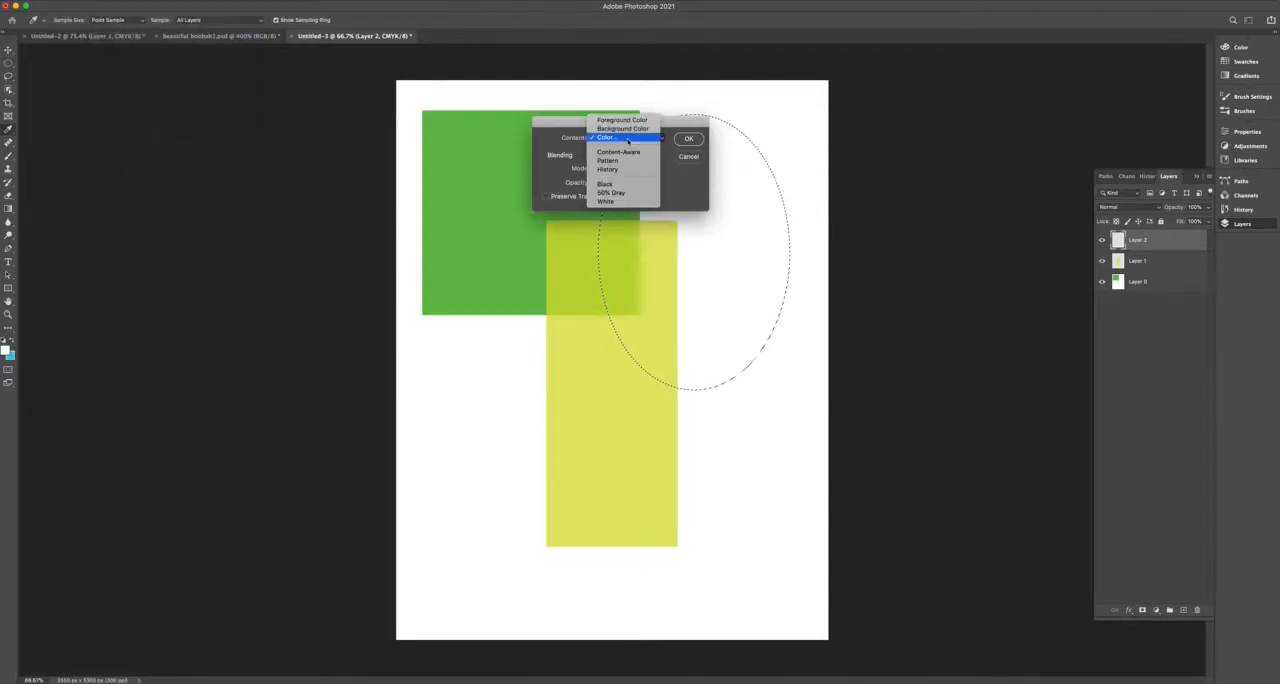
left_click(604, 138)
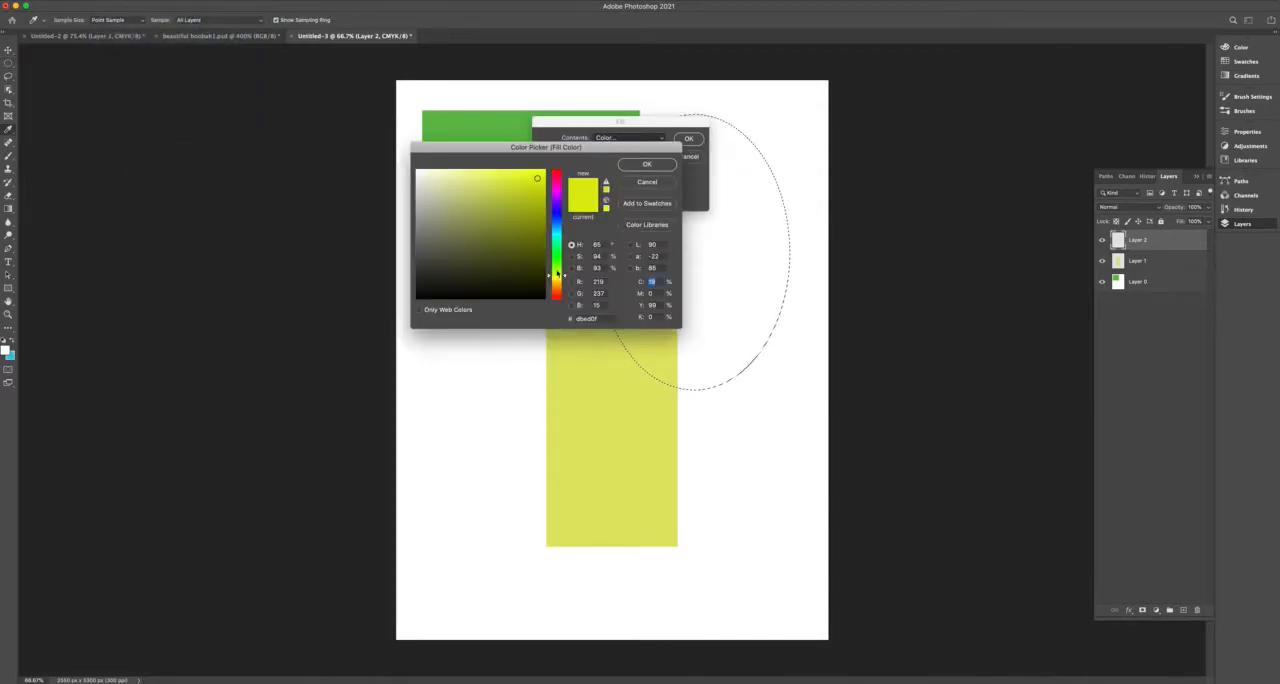
left_click(556, 186)
left_click(493, 185)
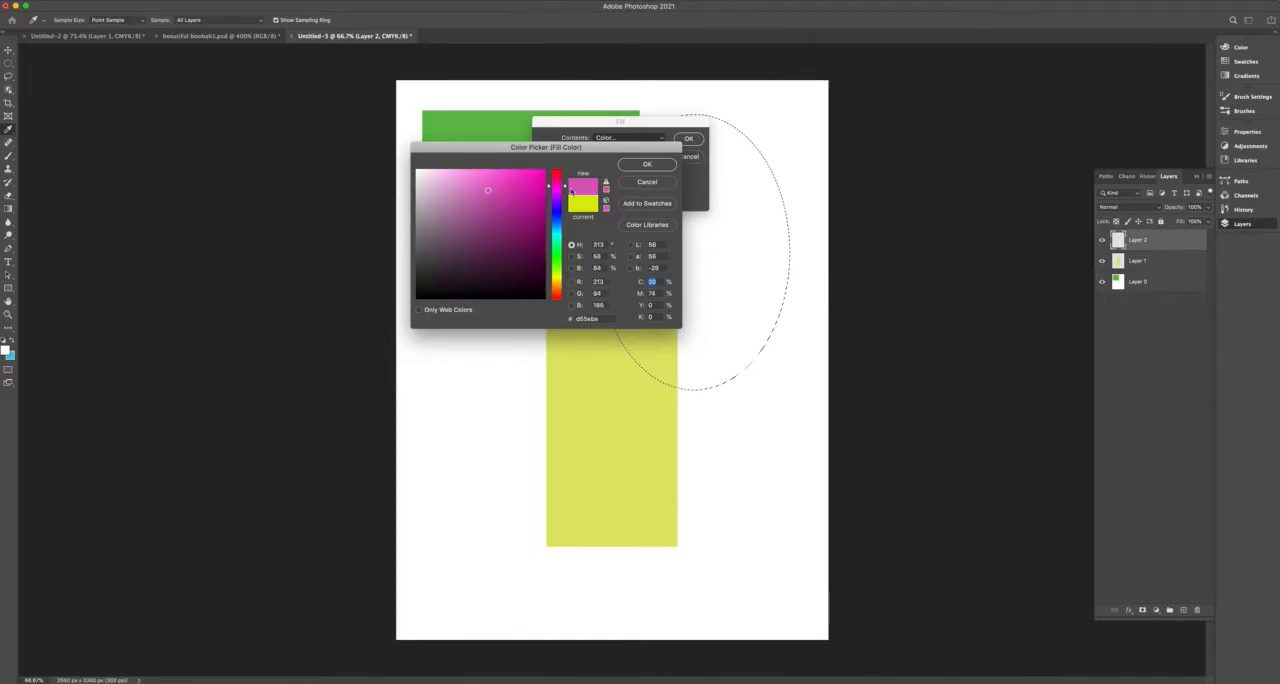
left_click(560, 184)
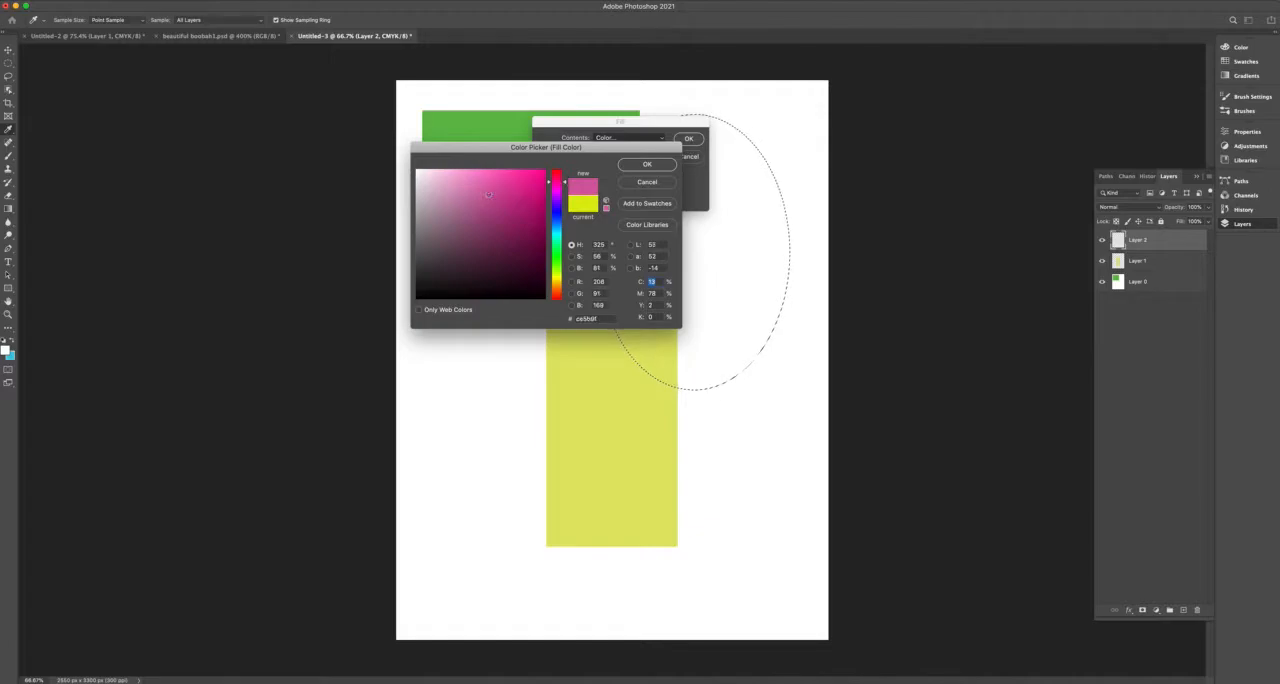
left_click(647, 164)
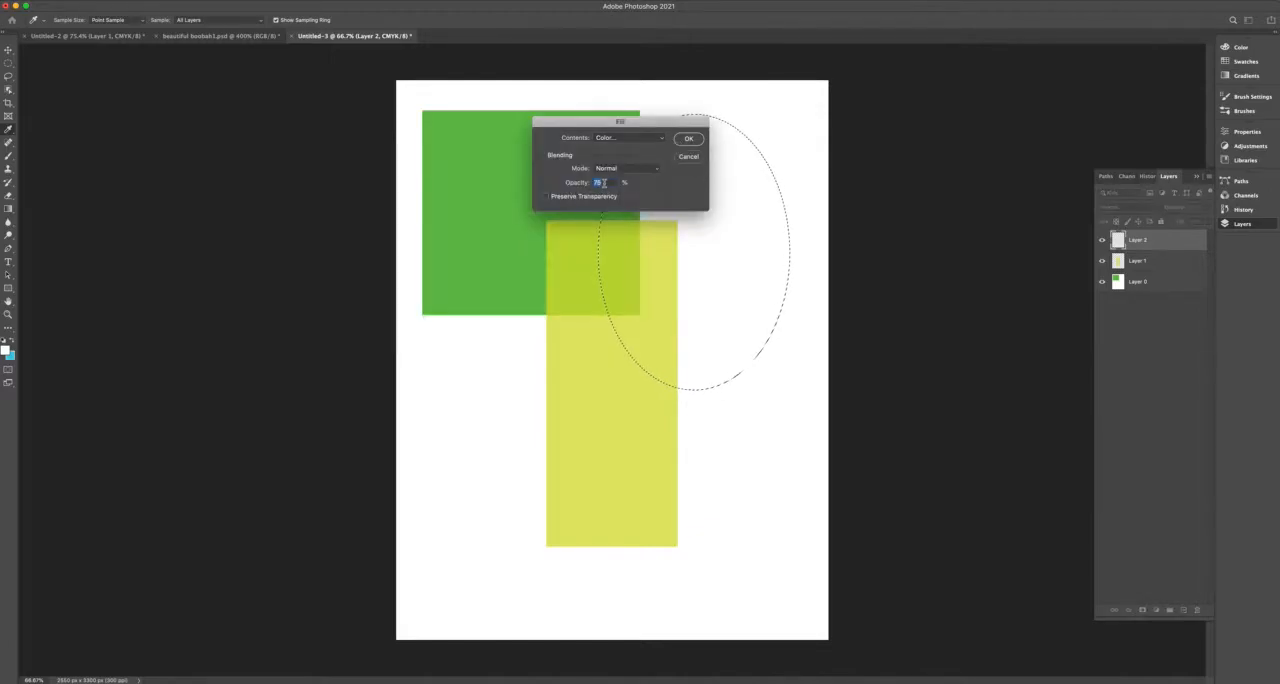
type("45")
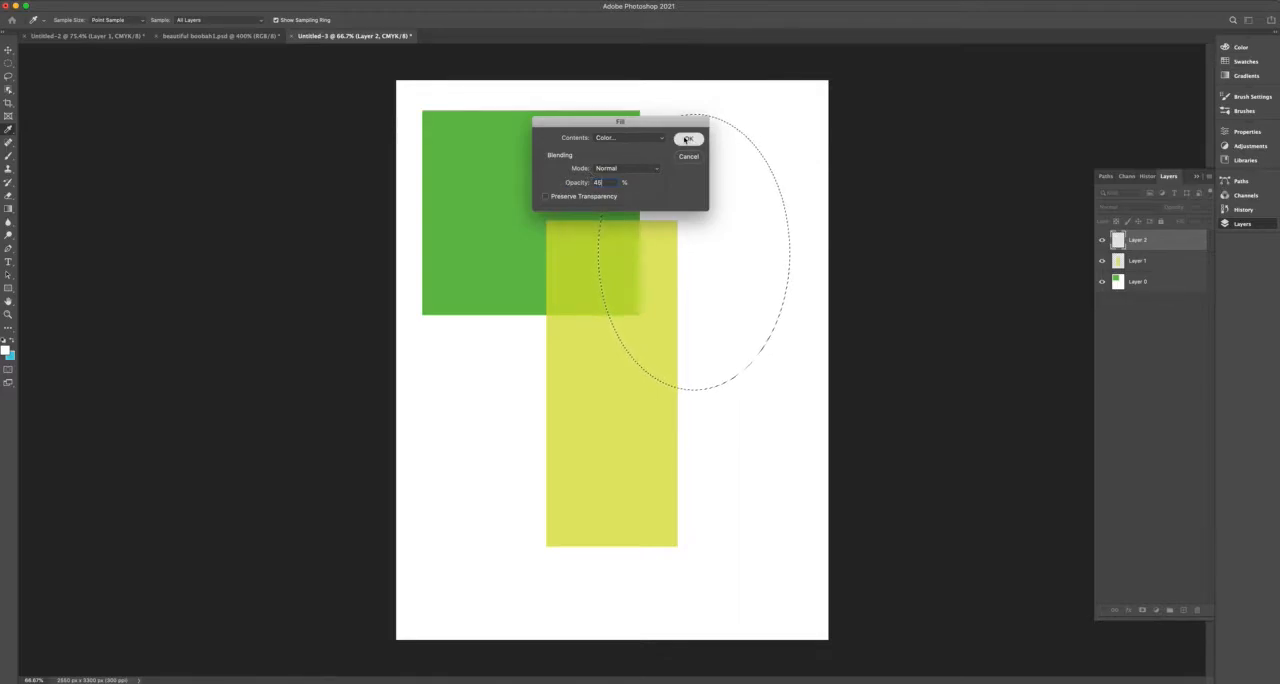
left_click(688, 138)
key("super+d")
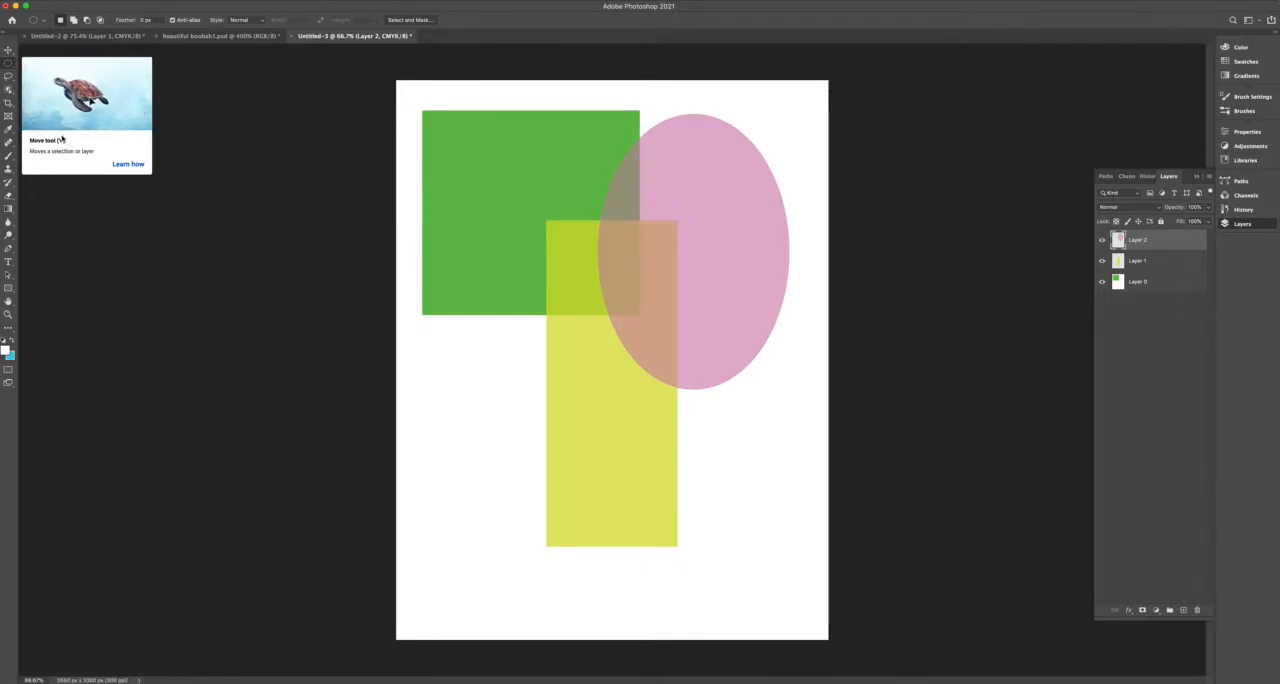
Move the pink ellipse down and left onto the green square's lower edge, and shift the yellow rectangle up and slightly right.
left_click(8, 50)
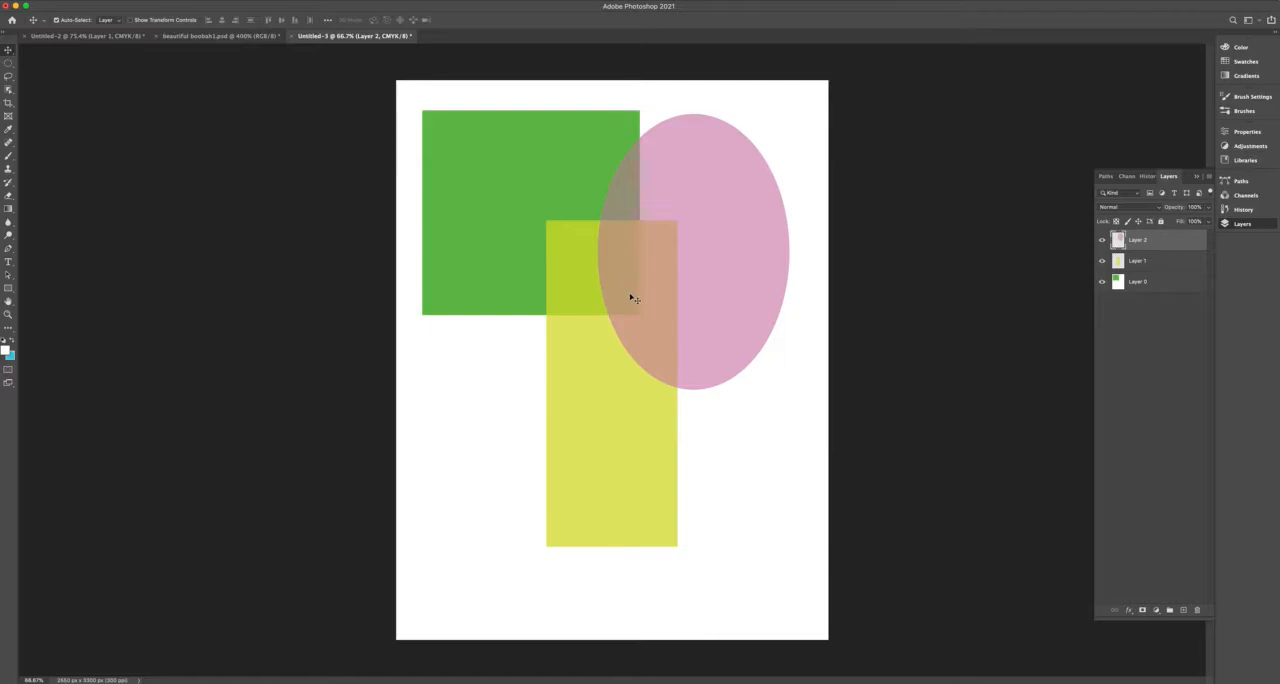
left_click_drag(708, 336, 538, 448)
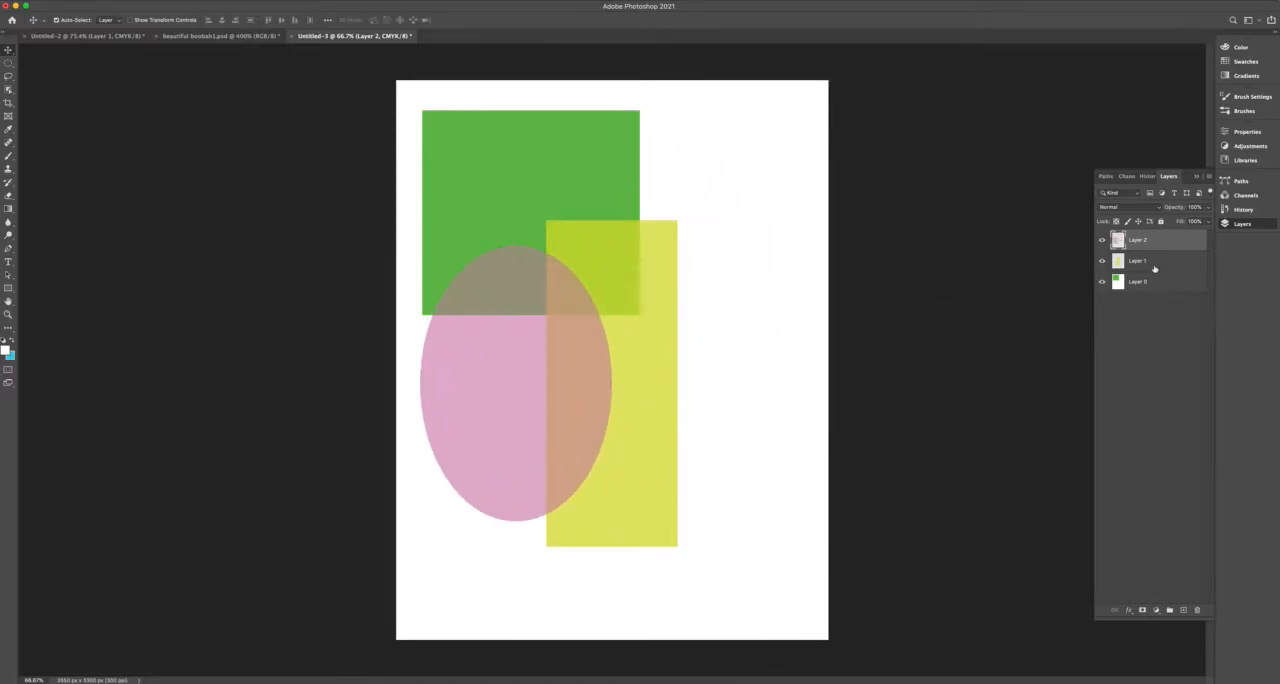
left_click(812, 270)
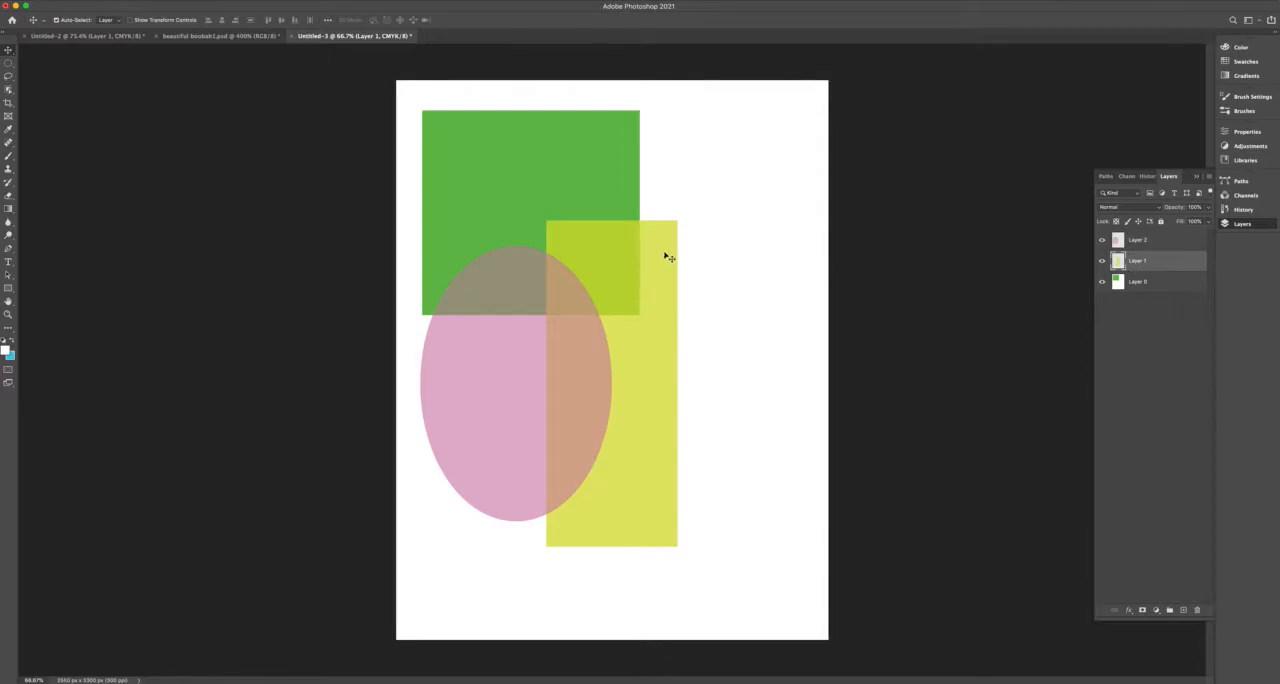
left_click_drag(660, 390, 692, 306)
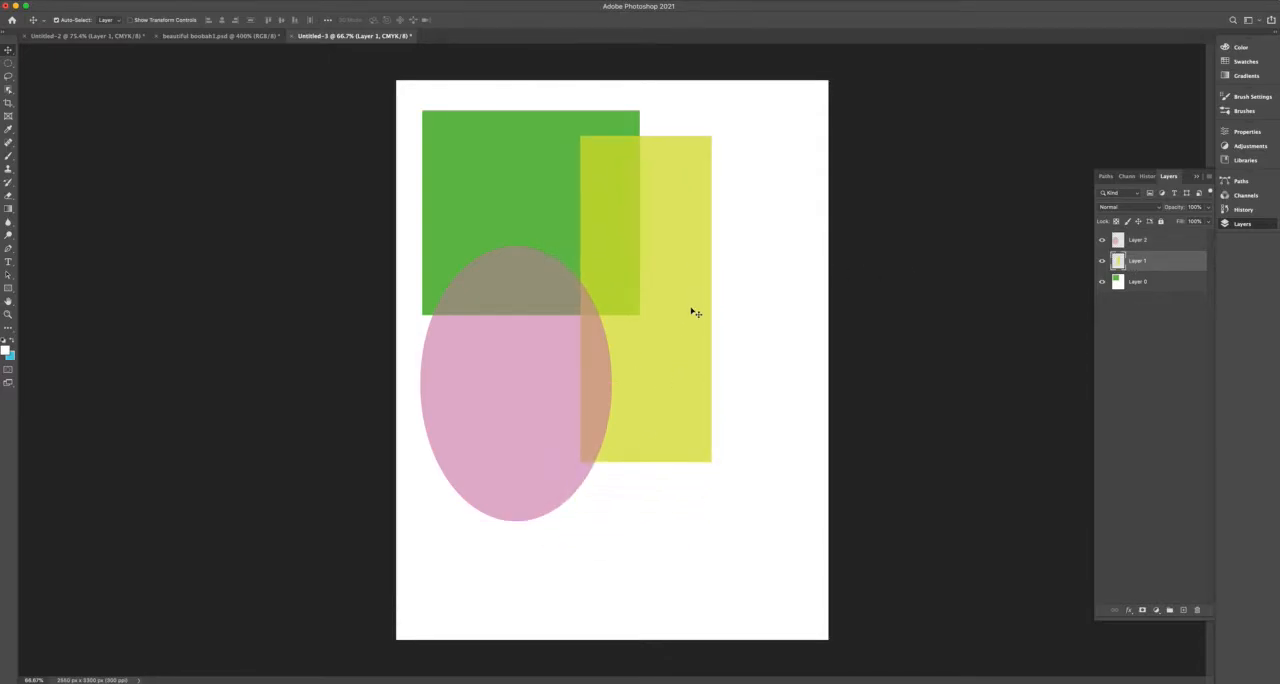
Try moving the bottom layer holding the white page and green square up and right, and undo the move.
left_click(1136, 284)
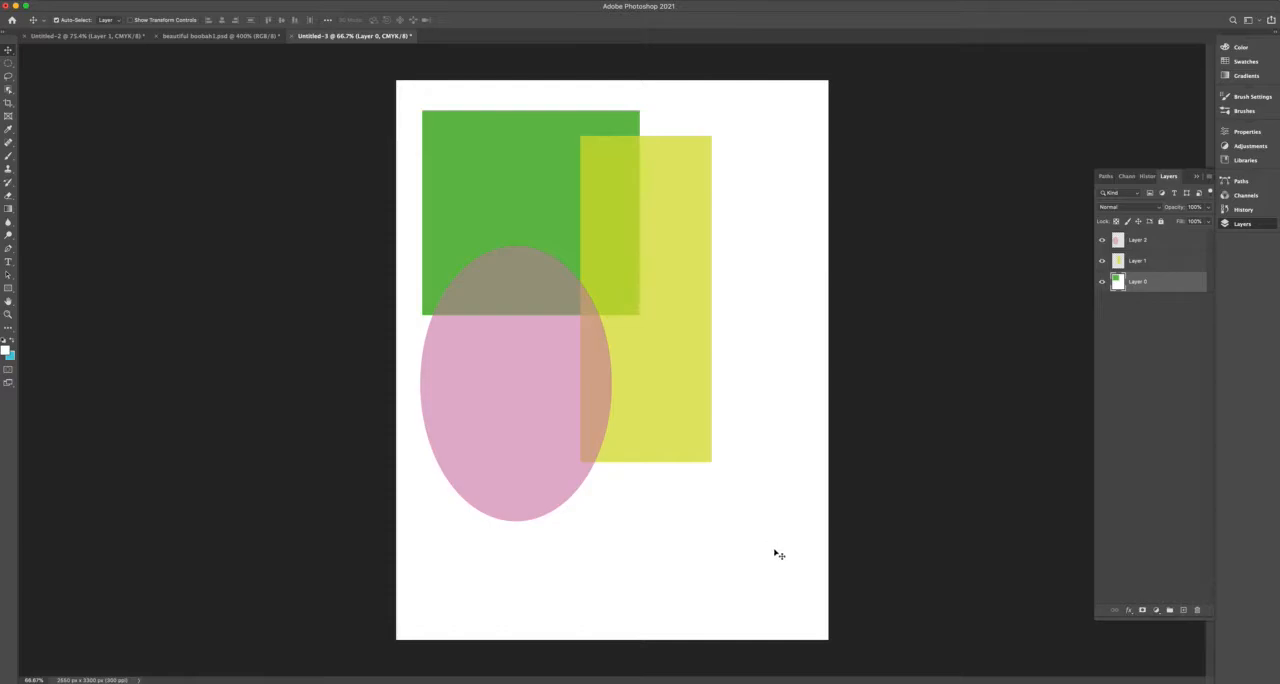
left_click_drag(694, 571, 709, 522)
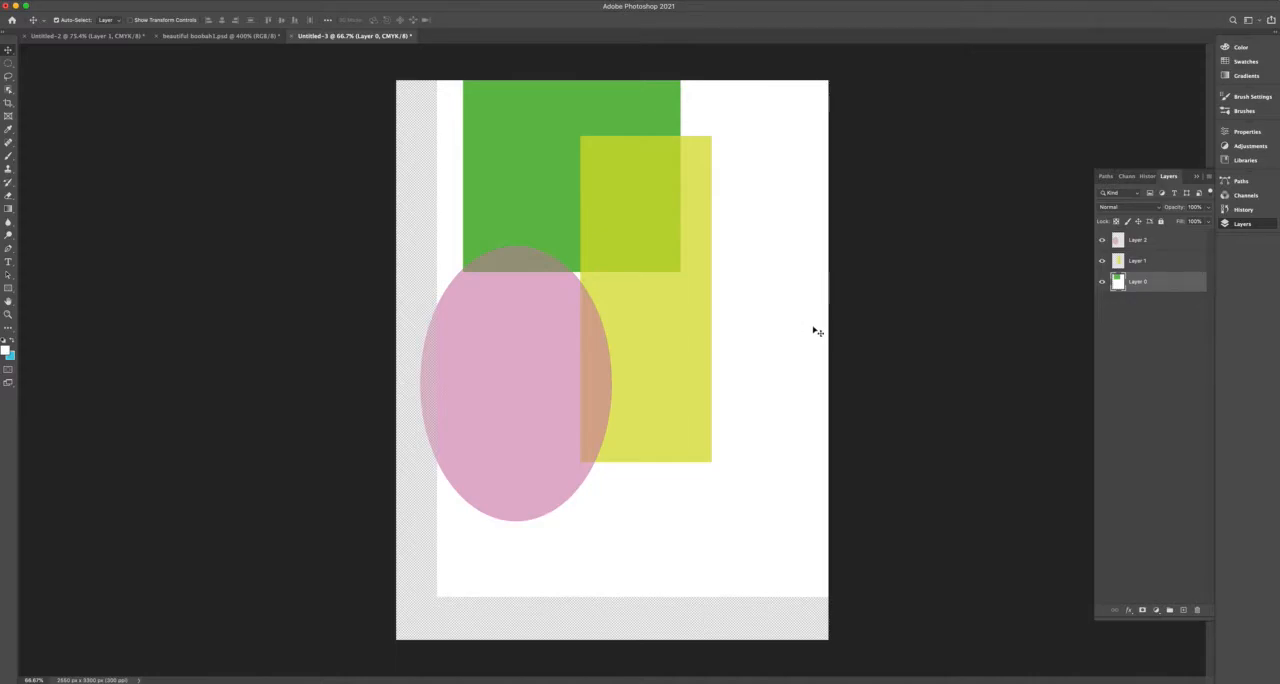
key("super+z")
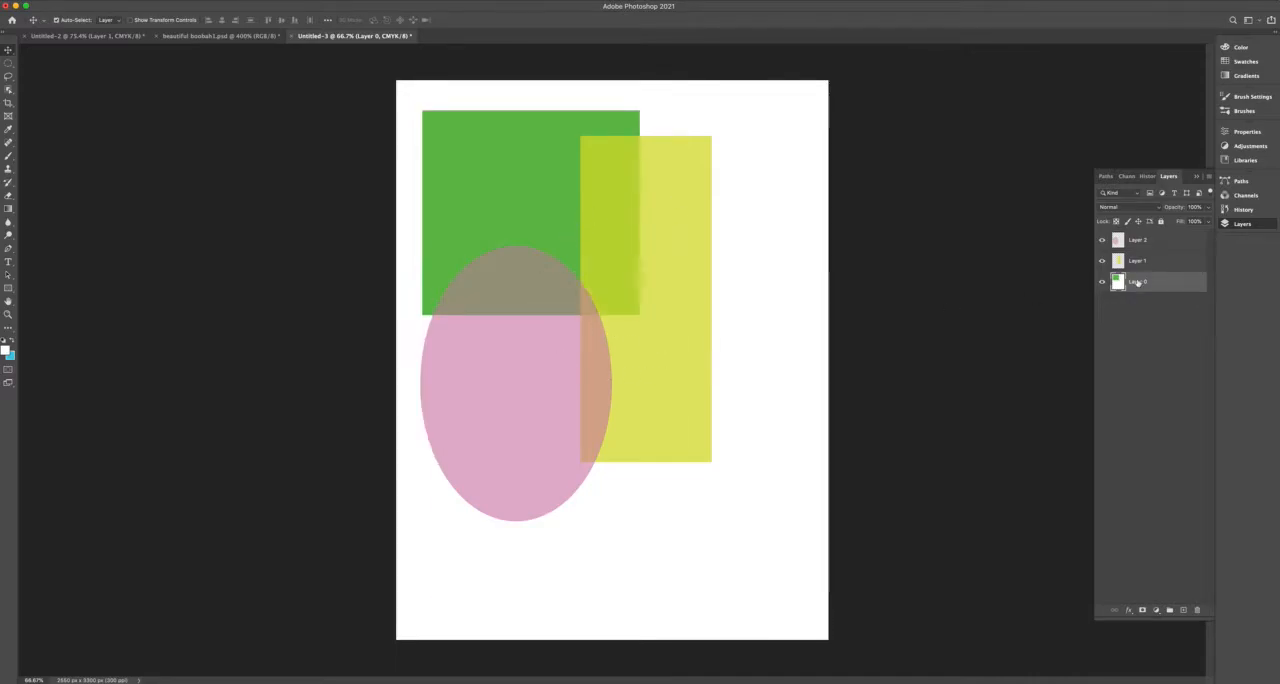
Move the pink ellipse up and right over the green square, and move the yellow rectangle left so it overlaps both shapes.
left_click(1155, 263)
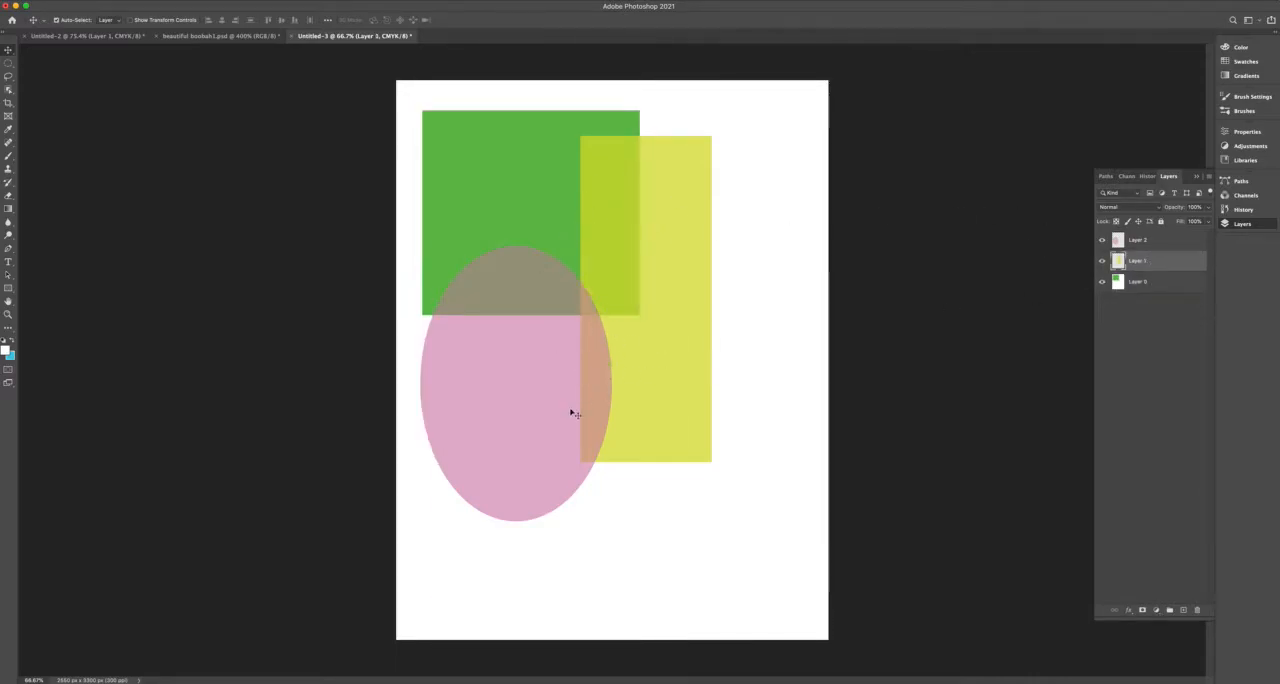
left_click_drag(503, 426, 581, 328)
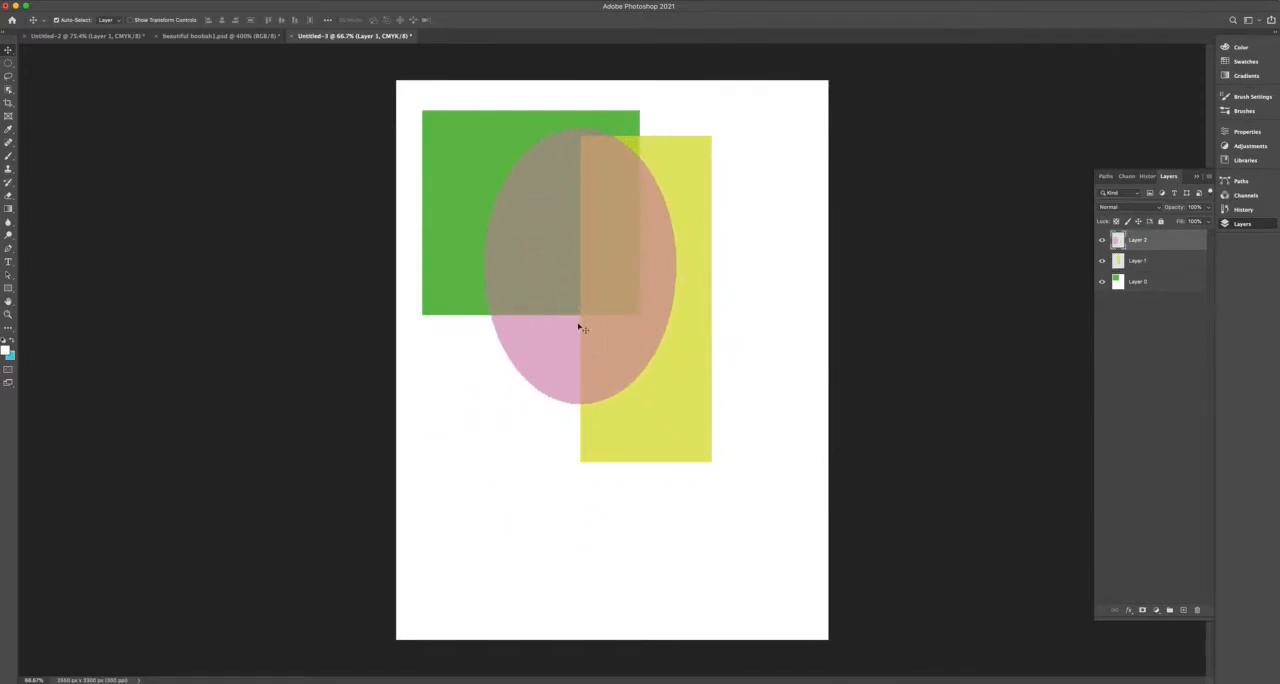
left_click(1150, 265)
left_click_drag(689, 444, 564, 479)
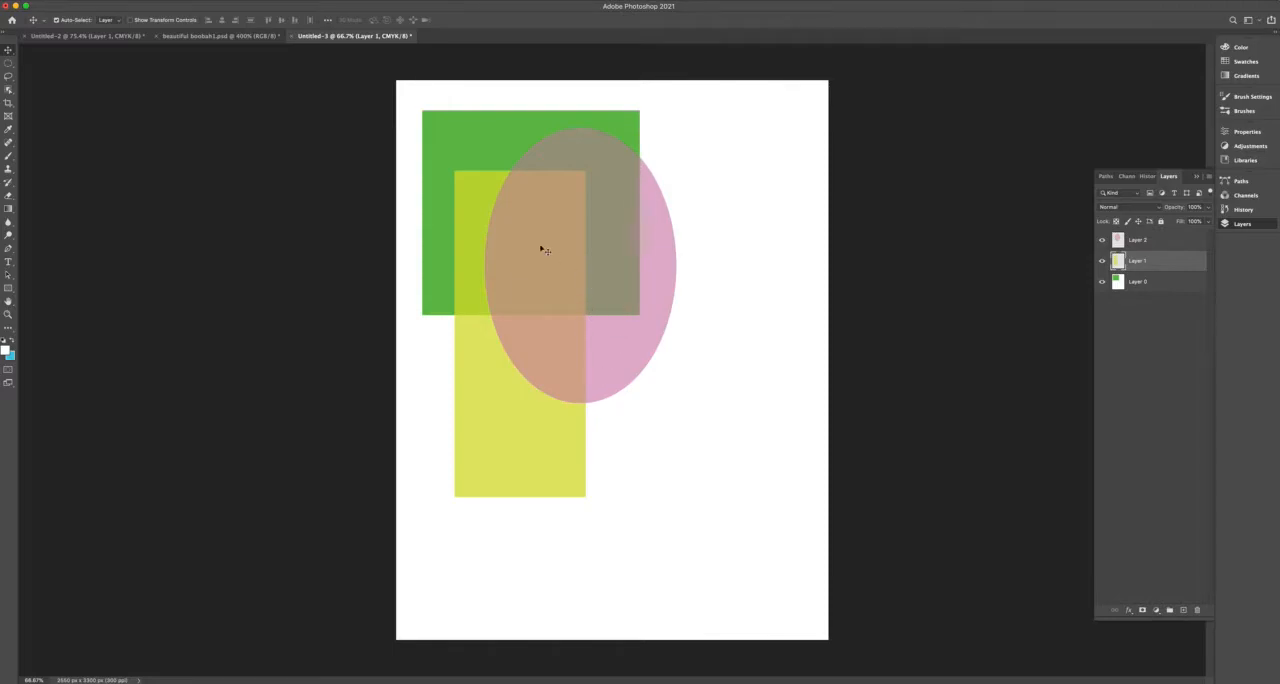
Reorder the layers so the pink ellipse's layer sits below the yellow rectangle's layer.
left_click(1172, 242)
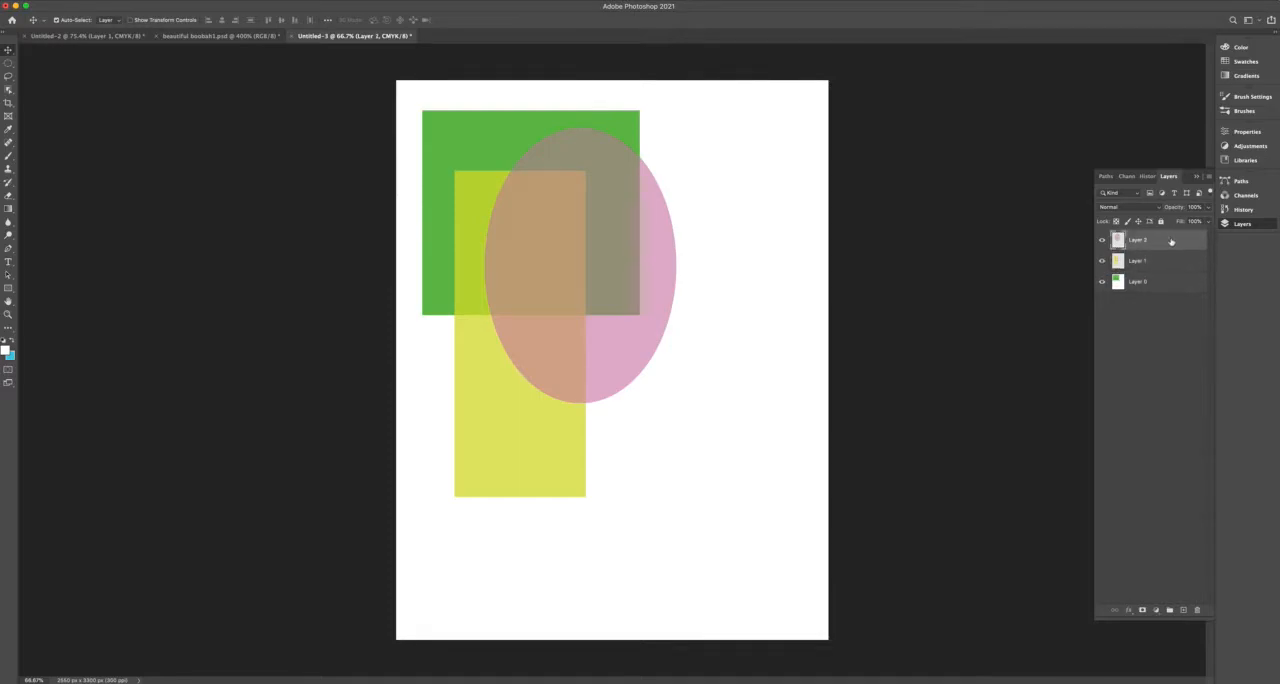
left_click_drag(1170, 242, 1167, 275)
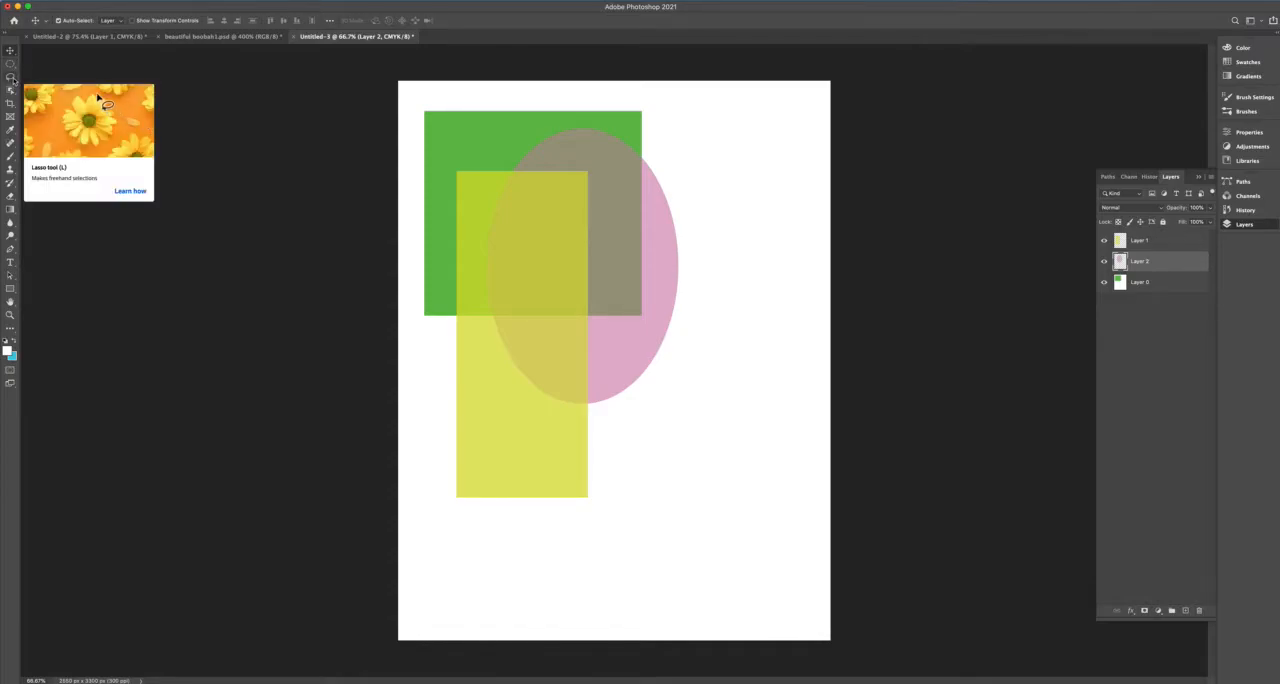
Choose the freehand Lasso tool for making a selection.
left_click(12, 79)
right_click(12, 79)
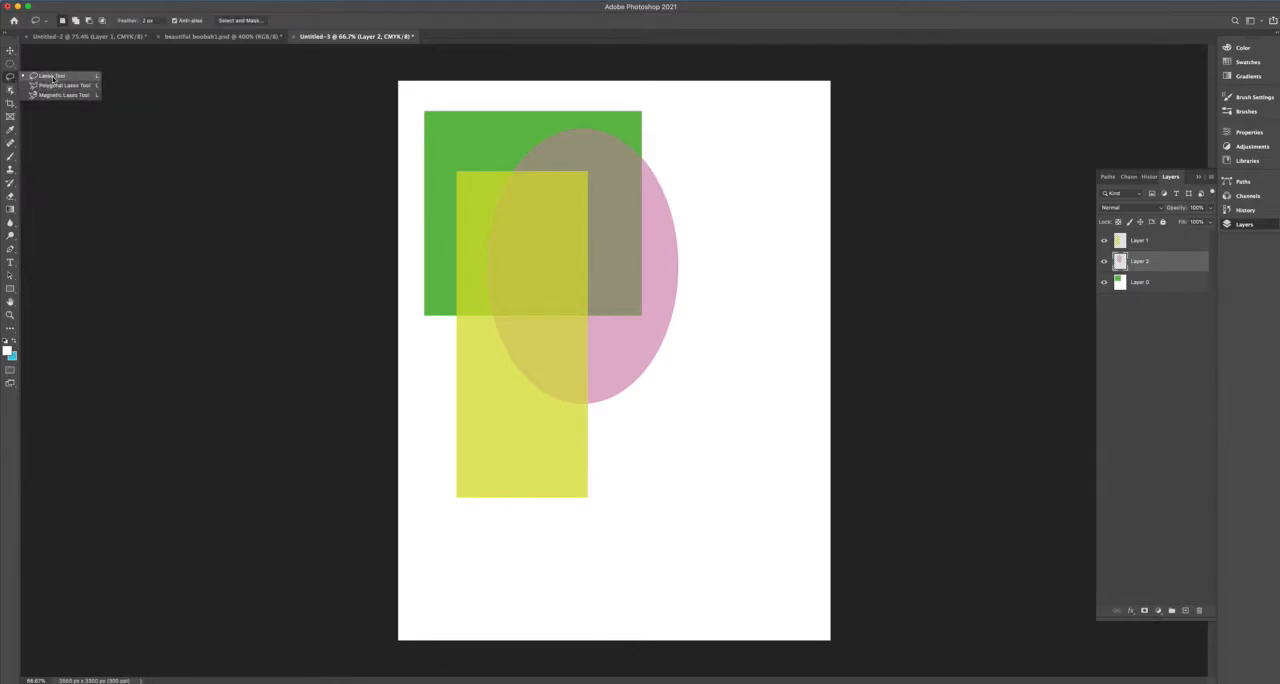
left_click(53, 78)
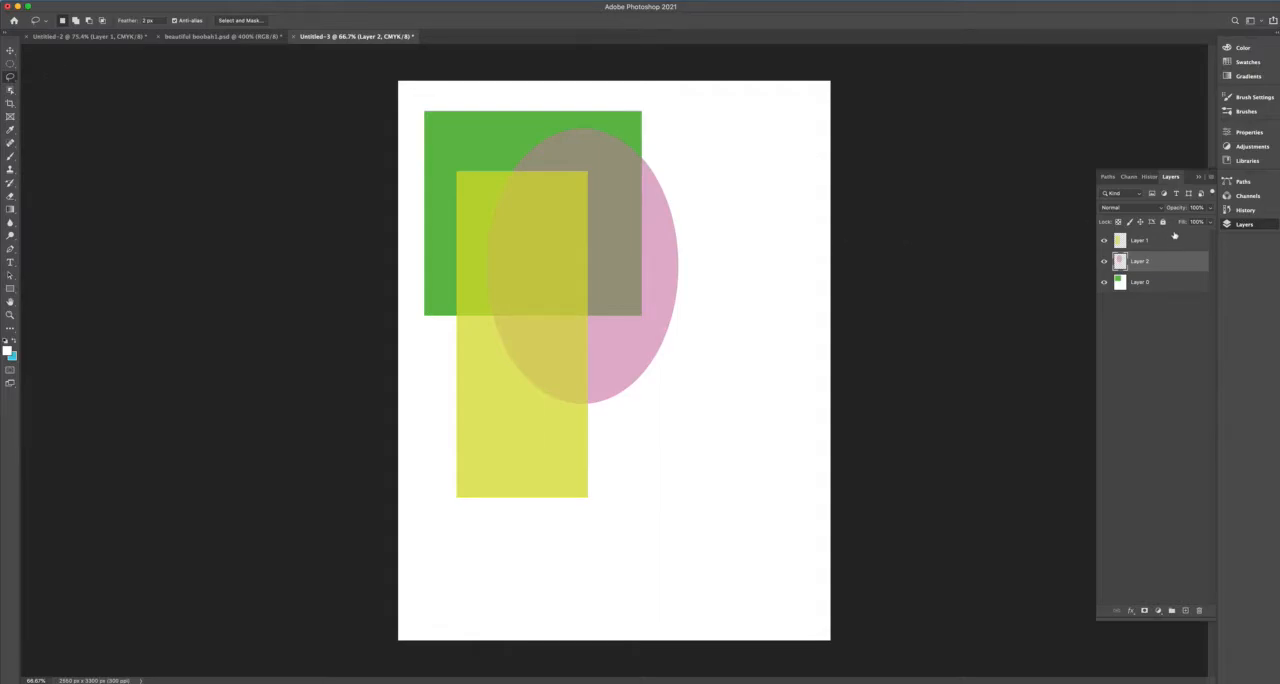
Add a new layer above the yellow rectangle's layer and lasso a tall wavy outline beside the pink ellipse.
left_click(1168, 243)
left_click(1210, 177)
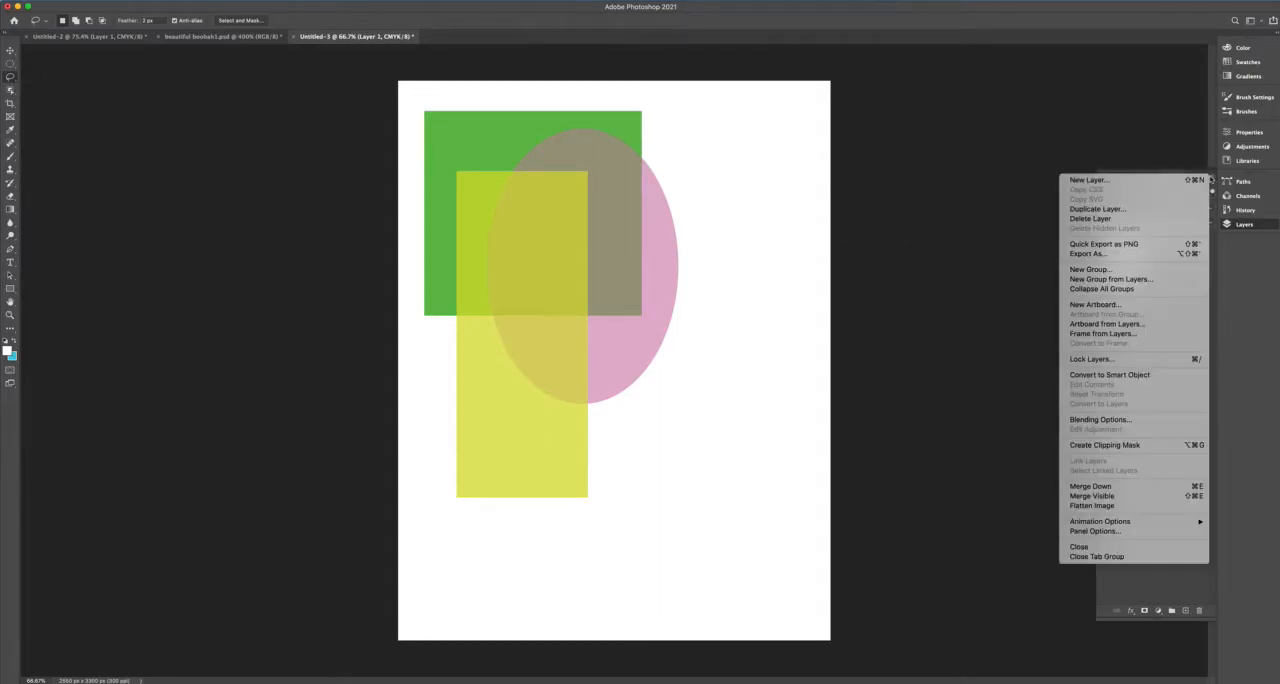
left_click(1160, 180)
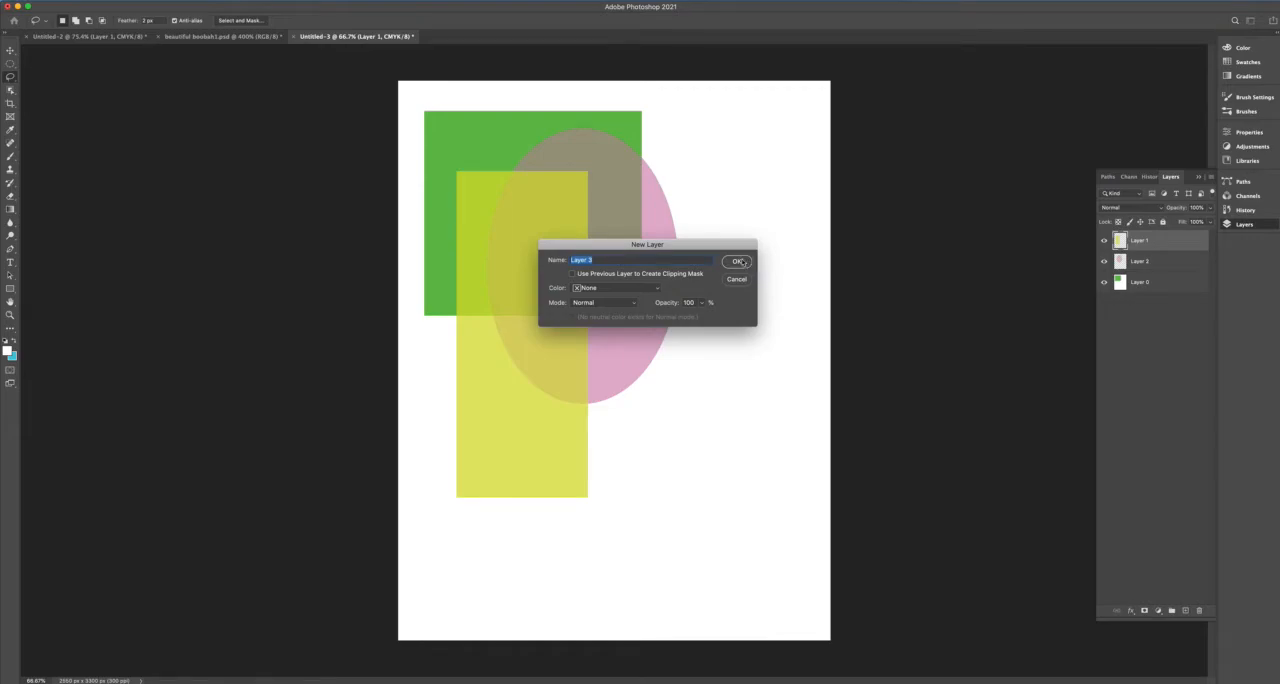
left_click(738, 261)
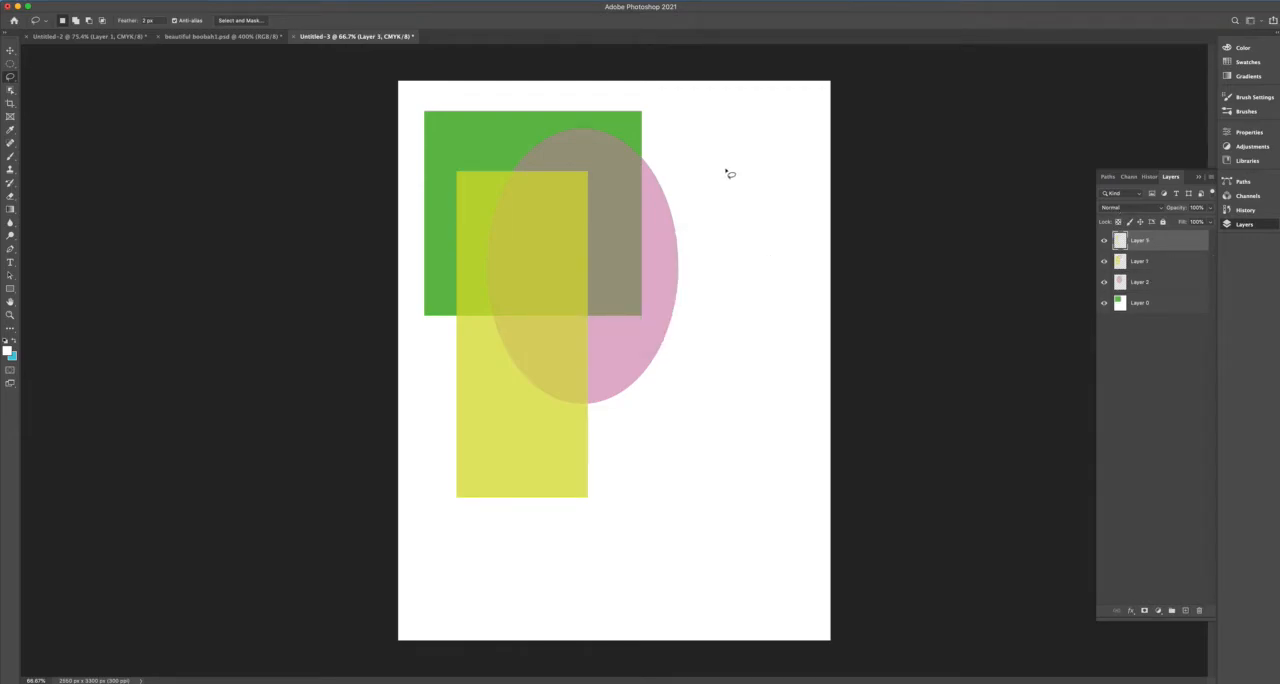
mouse_move(742, 128)
left_mouse_down()
mouse_move(684, 197)
mouse_move(710, 368)
mouse_move(767, 350)
mouse_move(742, 127)
left_mouse_up()
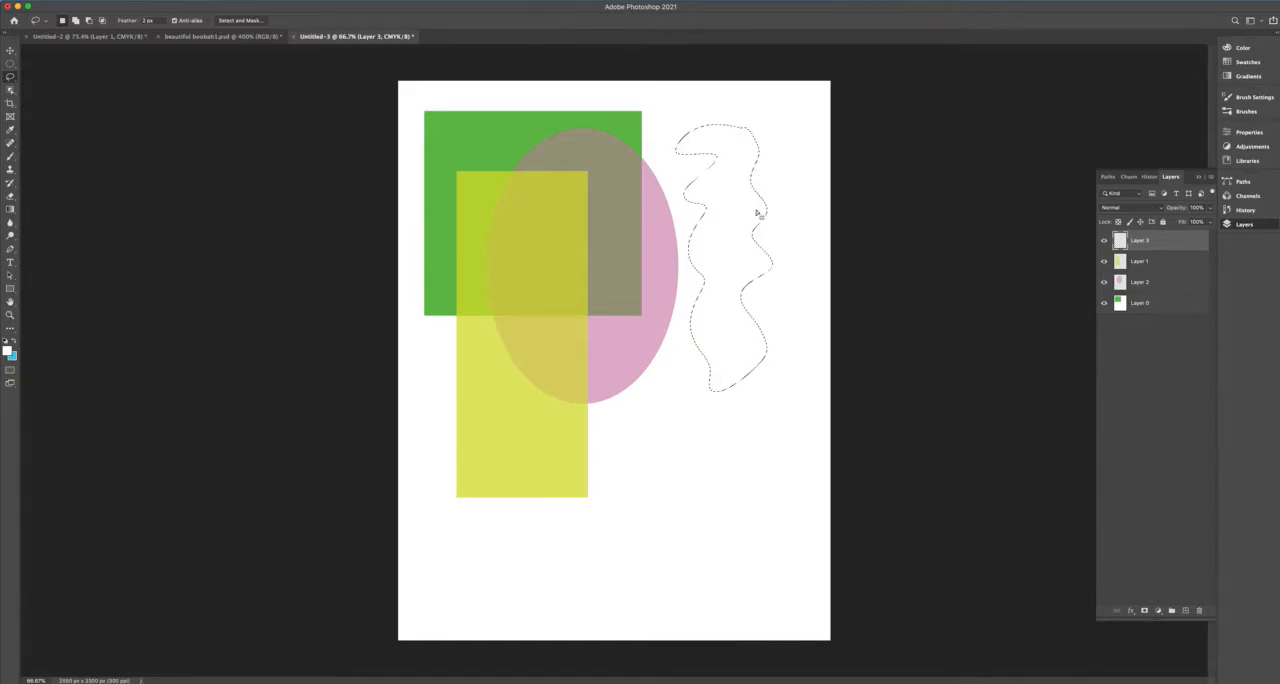
Fill the wavy selection with a dark plum color at 100% opacity.
left_click(101, 2)
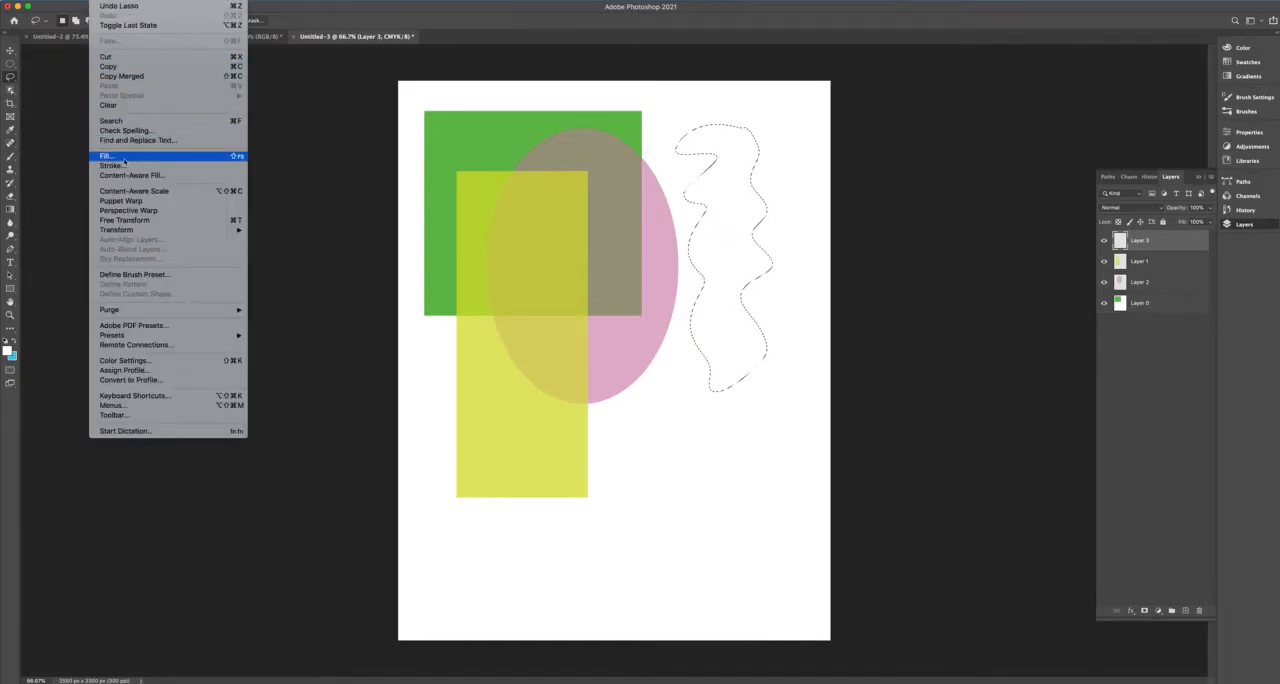
left_click(124, 158)
left_click(631, 141)
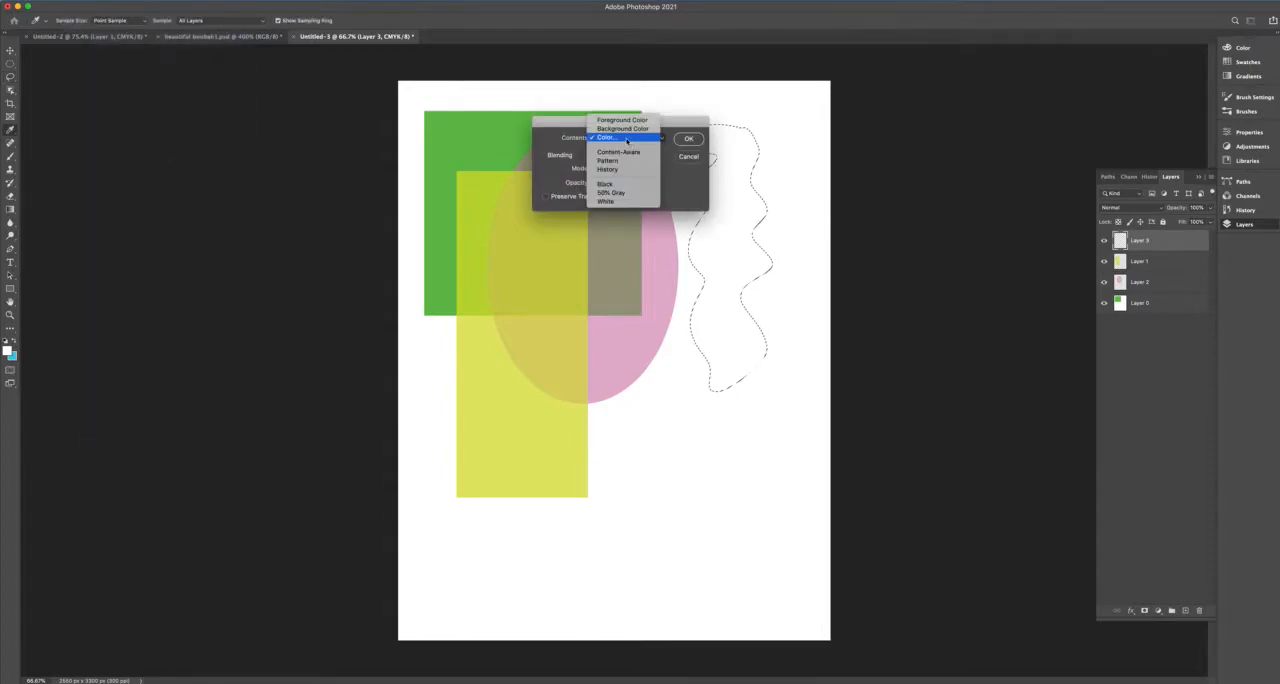
left_click(626, 139)
left_click(517, 238)
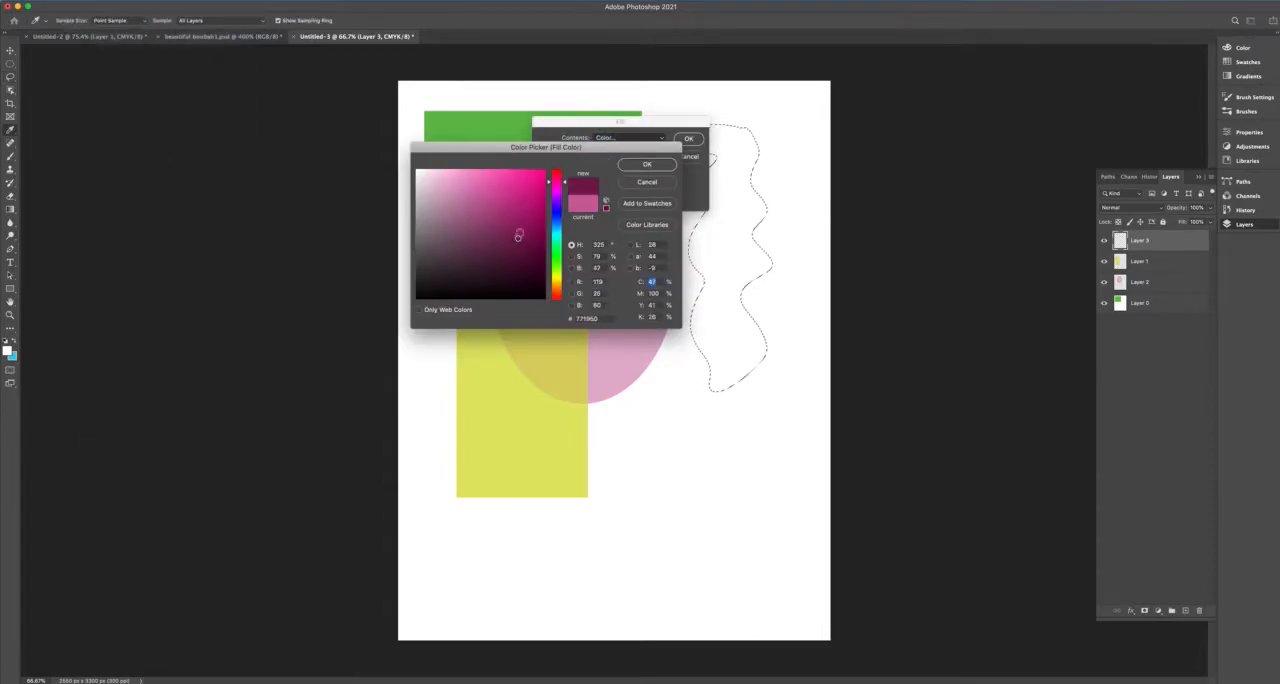
left_click(654, 178)
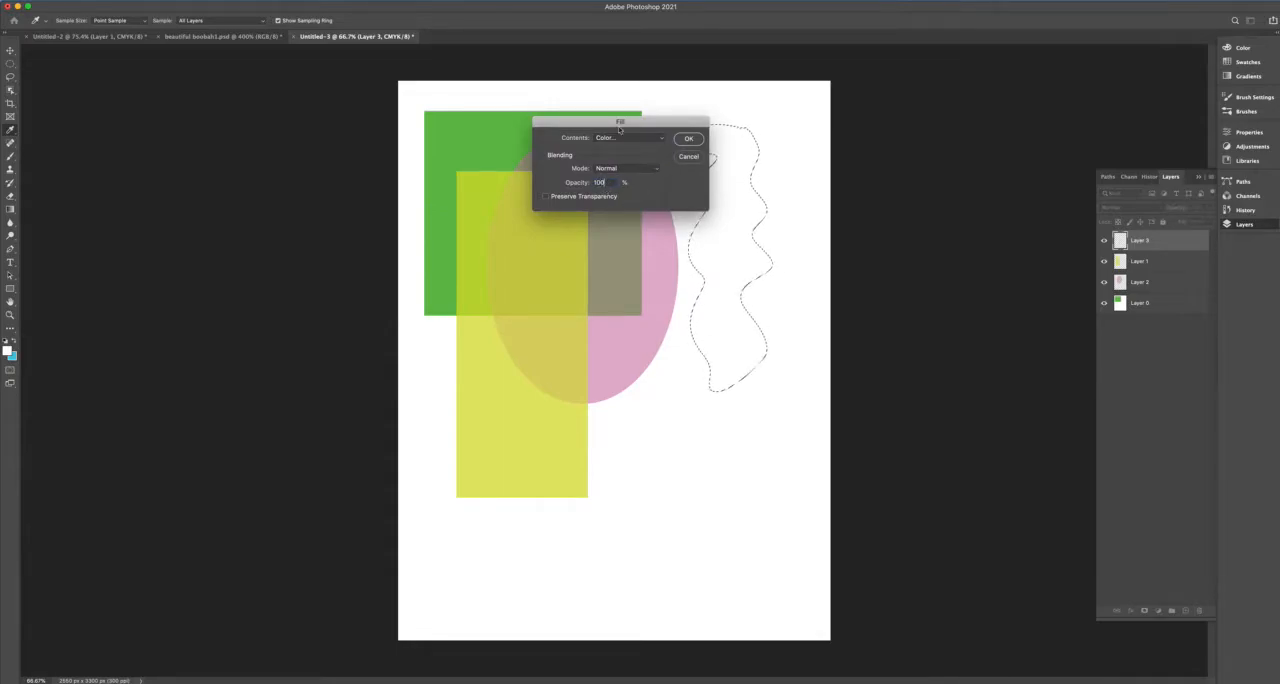
left_click(687, 140)
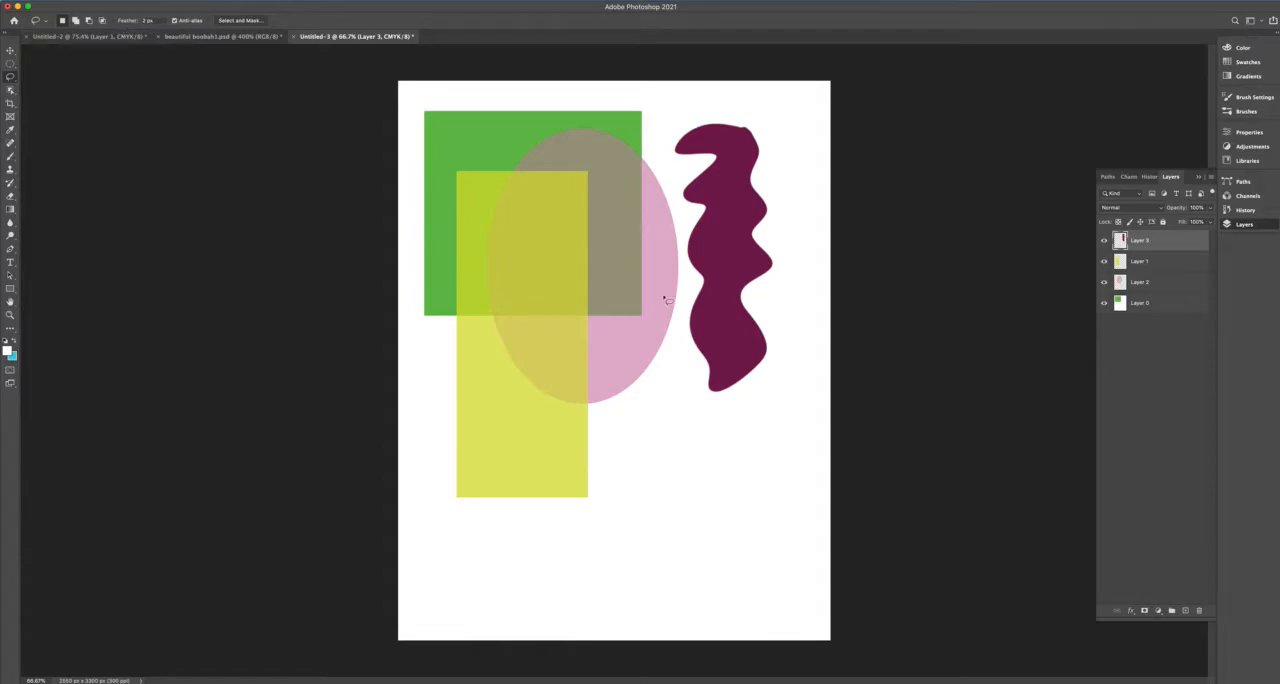
Set the Lasso feather to 20 px and draw an irregular rounded outline below the plum shape.
left_click(132, 18)
type("20")
key("Return")
mouse_move(661, 398)
left_mouse_down()
mouse_move(611, 439)
mouse_move(605, 490)
mouse_move(623, 563)
mouse_move(672, 582)
mouse_move(732, 569)
mouse_move(764, 482)
mouse_move(663, 400)
left_mouse_up()
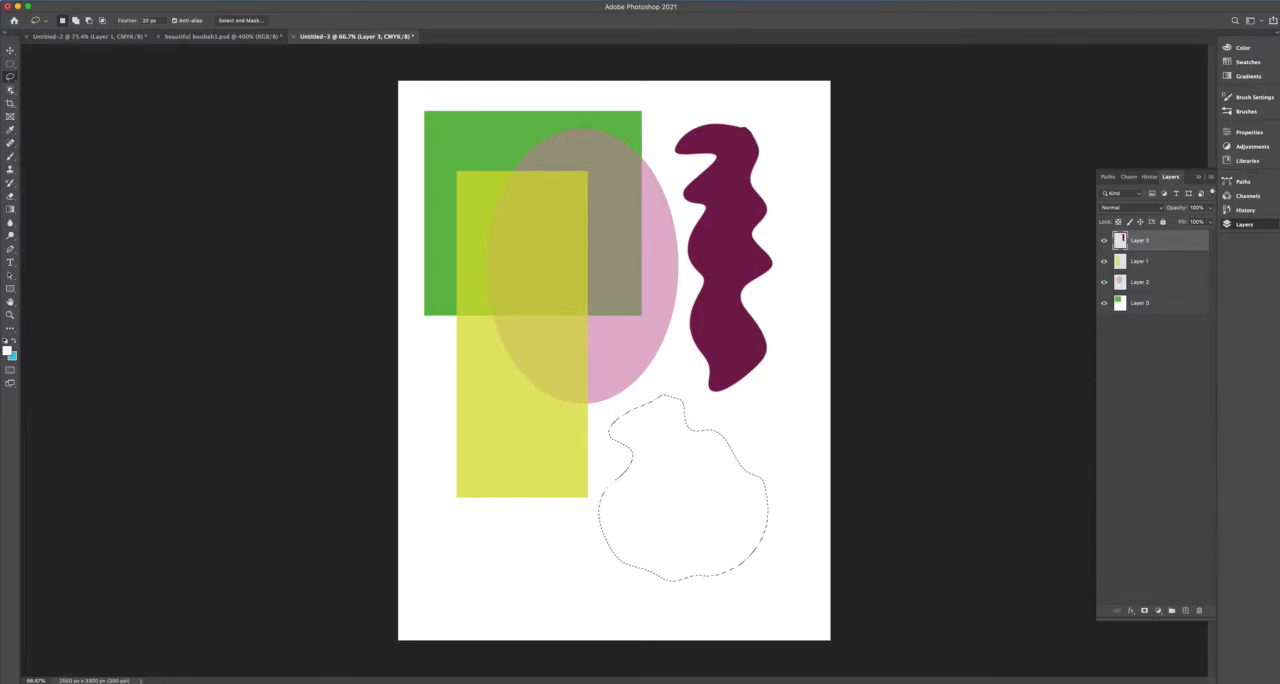
Fill the feathered selection with the grayish blue color #8196ac in Normal mode at 100% opacity.
left_click(94, 3)
left_click(124, 157)
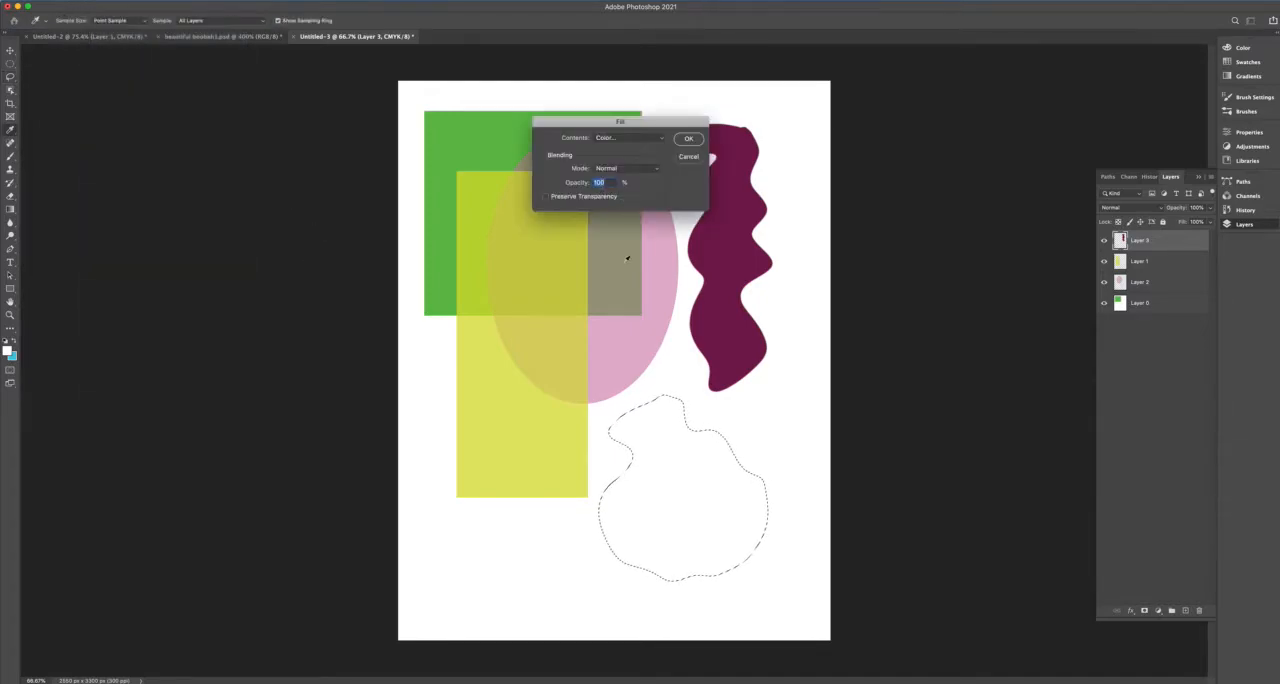
left_click(628, 137)
left_click(620, 137)
left_click_drag(483, 246, 440, 236)
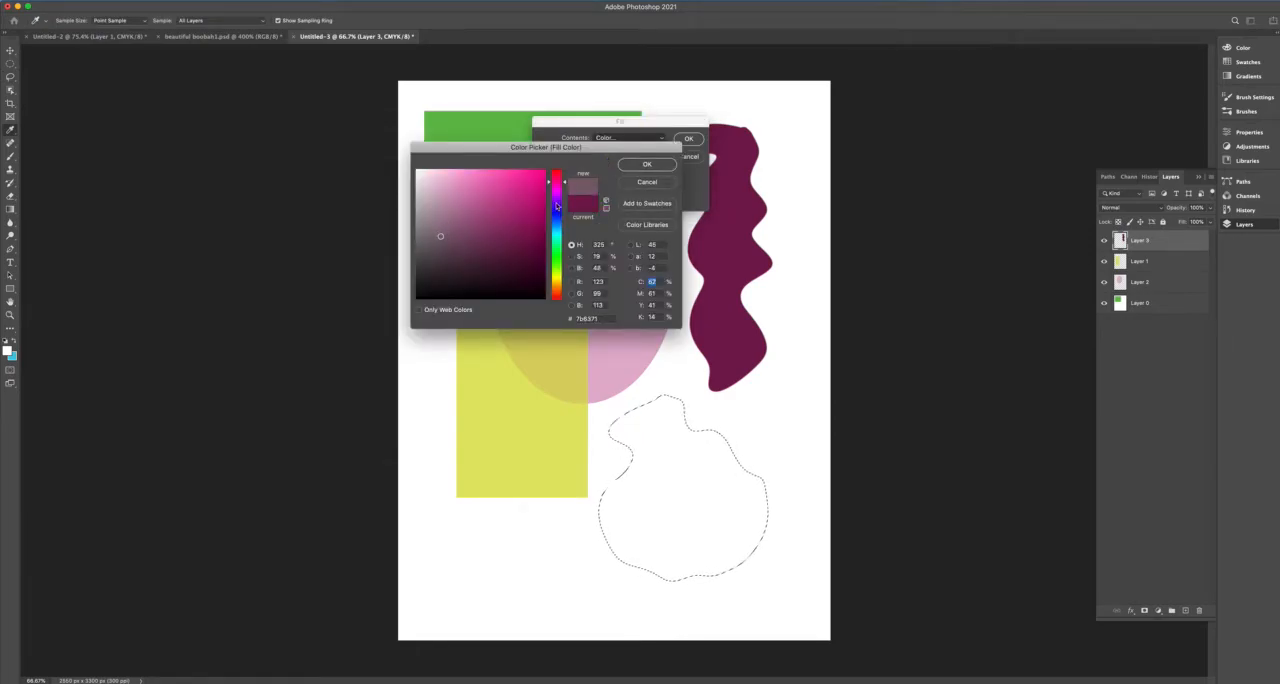
left_click_drag(557, 204, 557, 222)
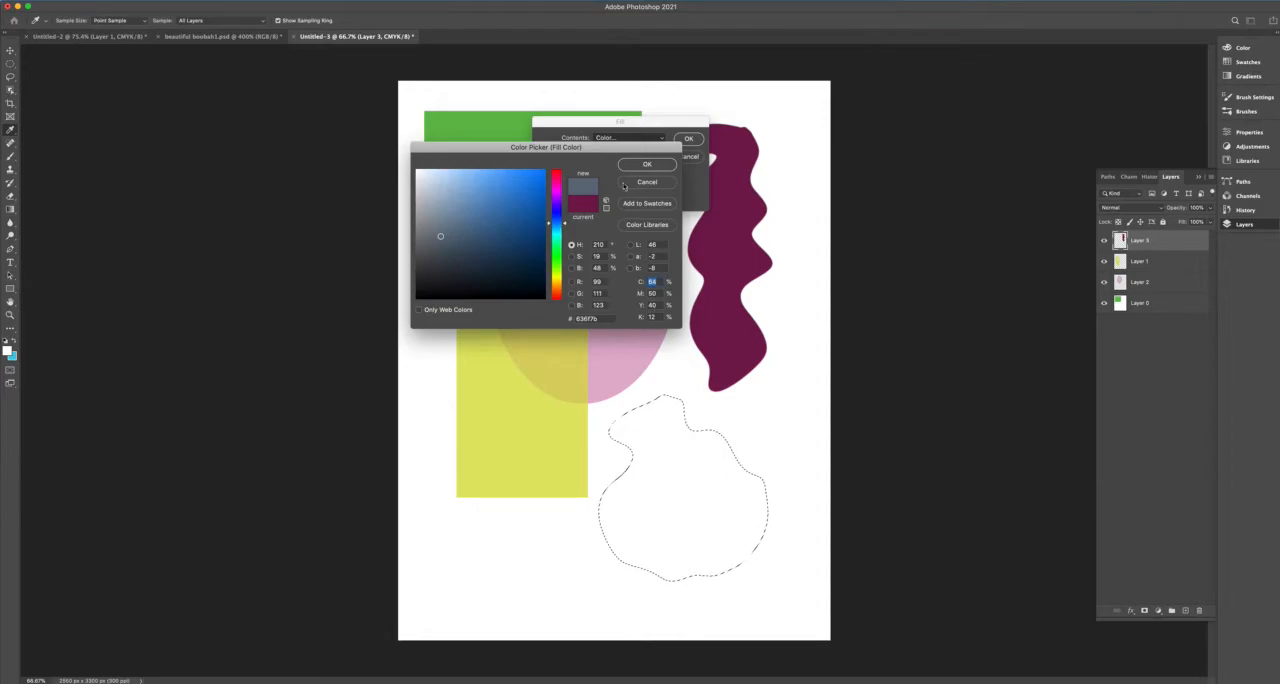
left_click(450, 213)
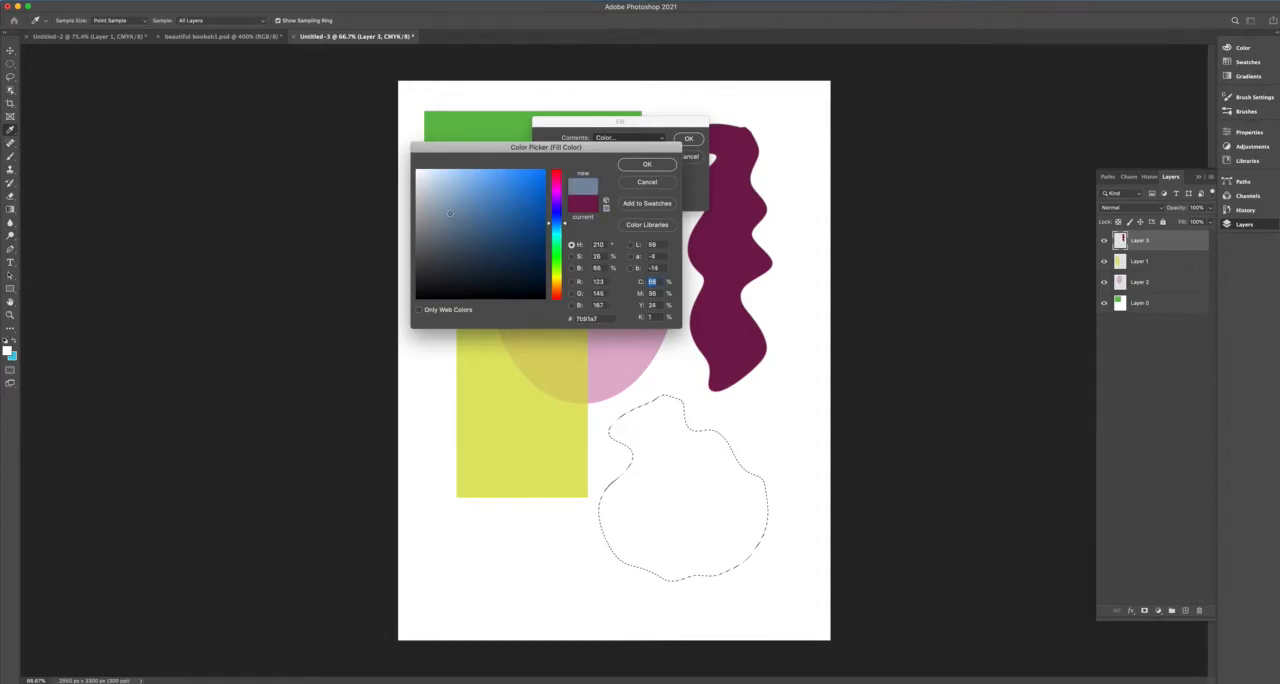
left_click(647, 164)
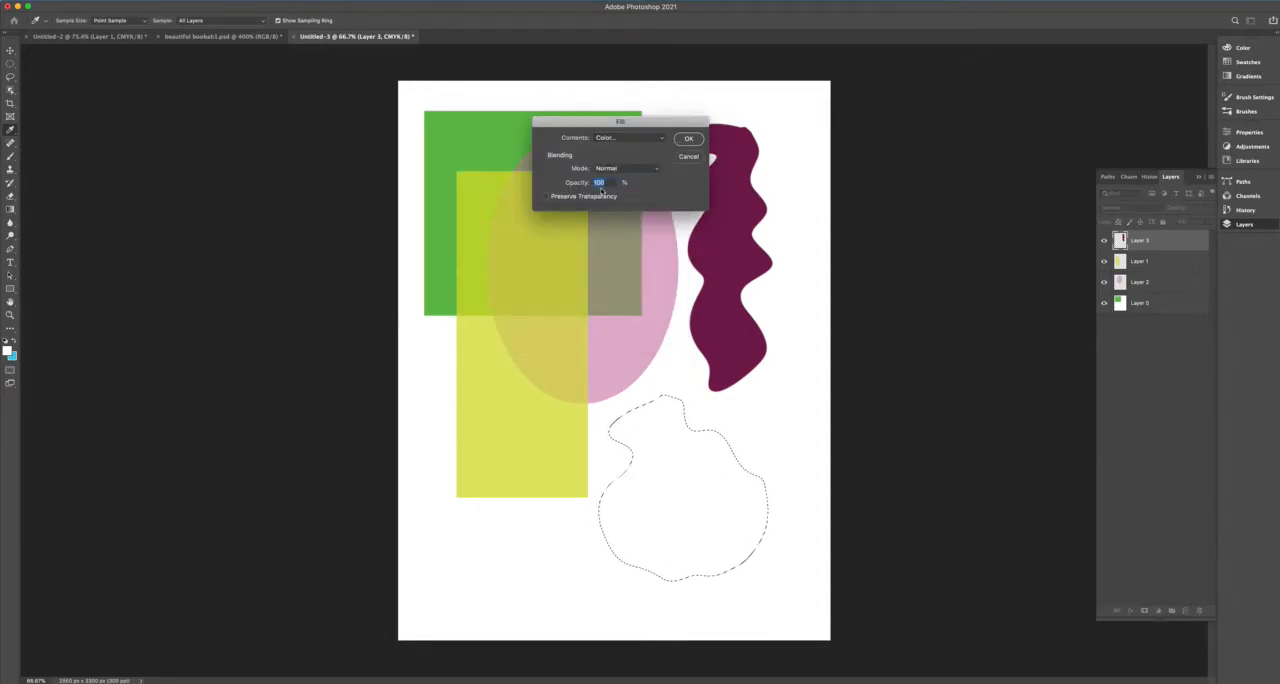
left_click(688, 139)
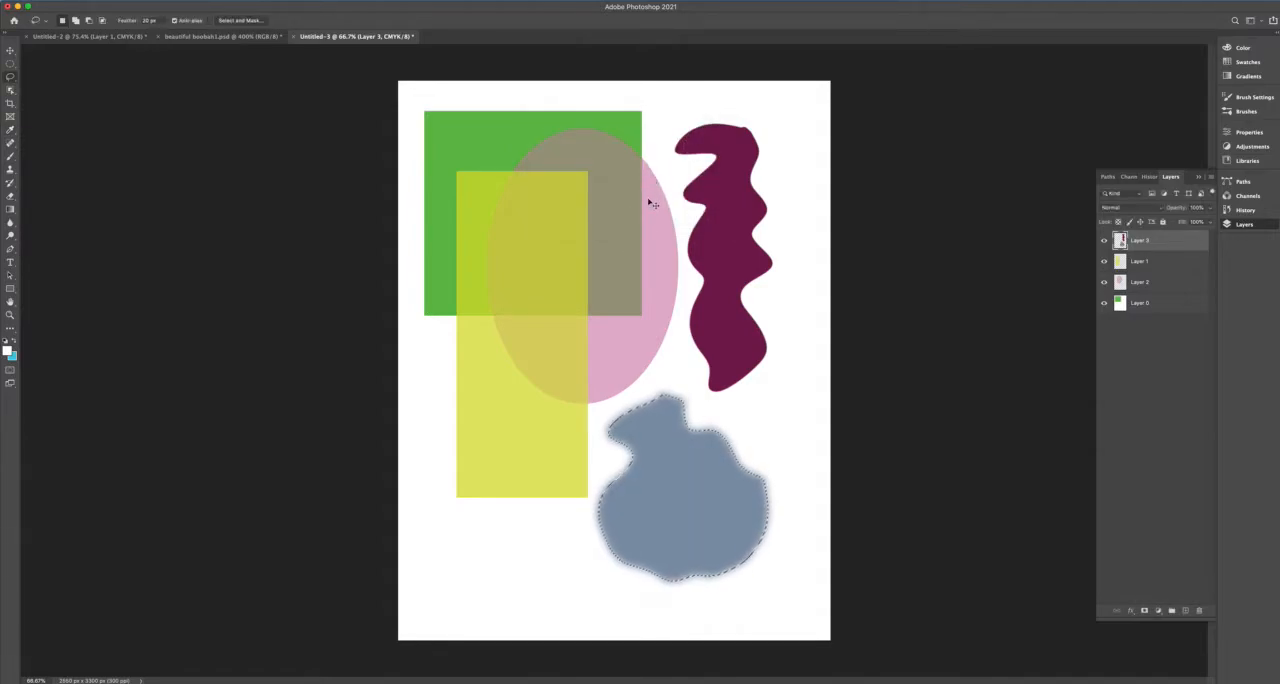
Deselect the blue shape and move the layer holding both lasso shapes slightly down and right.
key("super+d")
key("v")
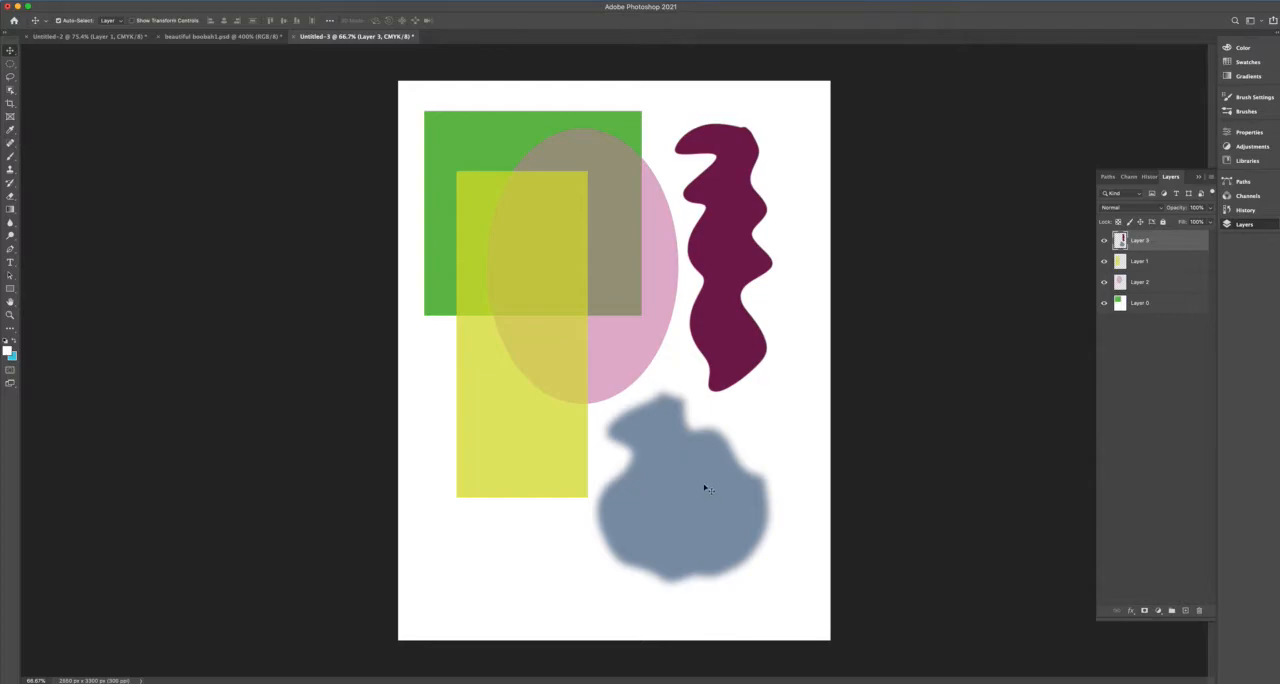
mouse_move(697, 494)
left_mouse_down()
mouse_move(758, 452)
mouse_move(700, 398)
mouse_move(605, 430)
mouse_move(657, 495)
mouse_move(764, 508)
left_mouse_up()
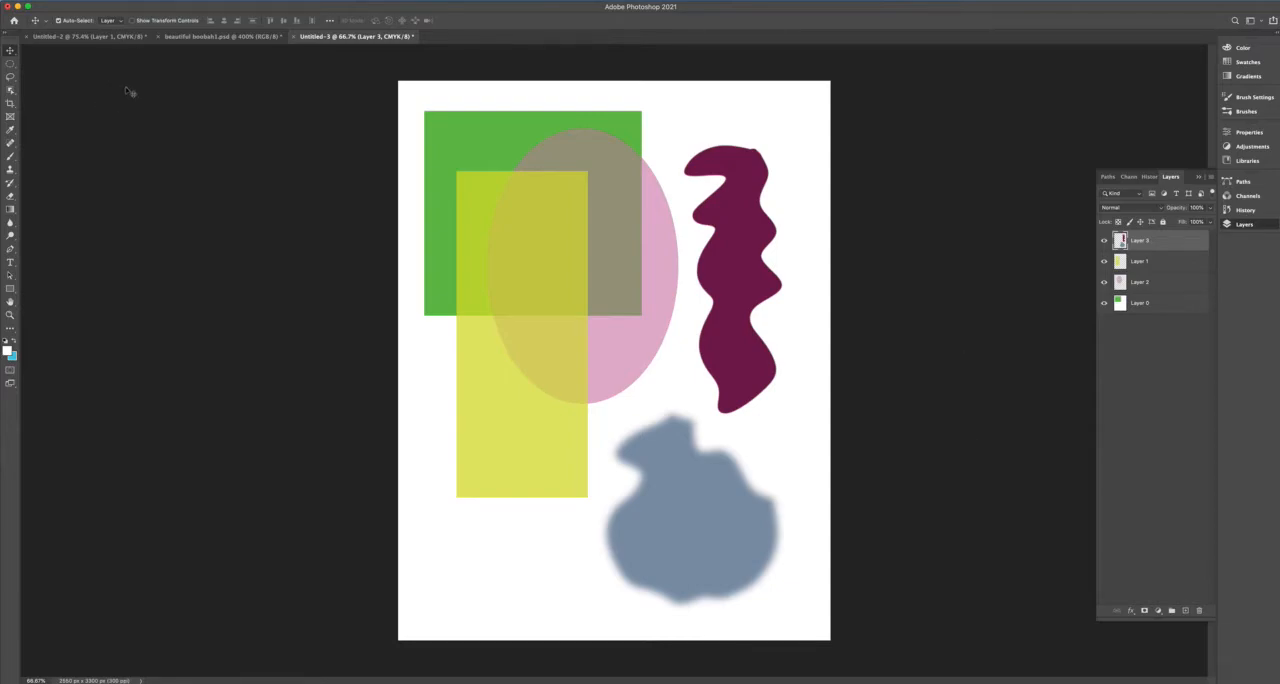
Lower the Brush hardness to its minimum, swap foreground and background colors, and paint a soft light-blue stroke below the yellow rectangle.
left_click(11, 157)
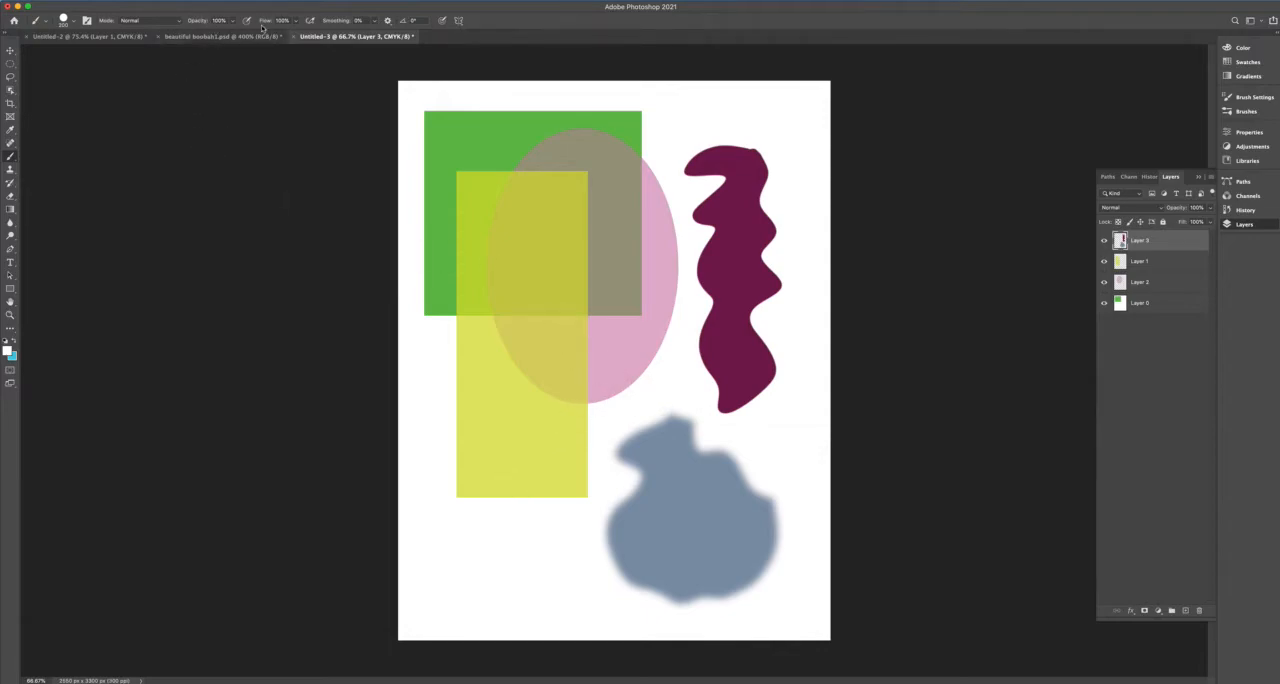
left_click(73, 23)
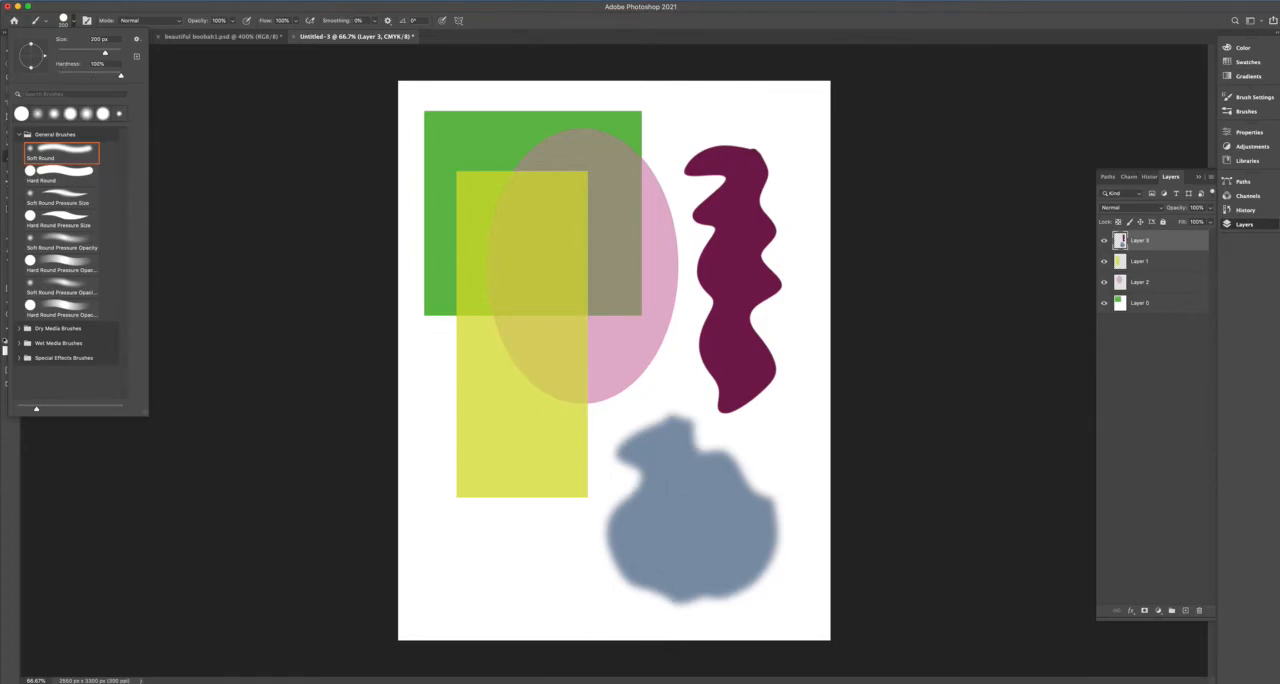
mouse_move(123, 77)
left_mouse_down()
mouse_move(78, 78)
mouse_move(114, 78)
left_mouse_up()
left_click(82, 78)
left_click_drag(72, 77, 54, 77)
key("Return")
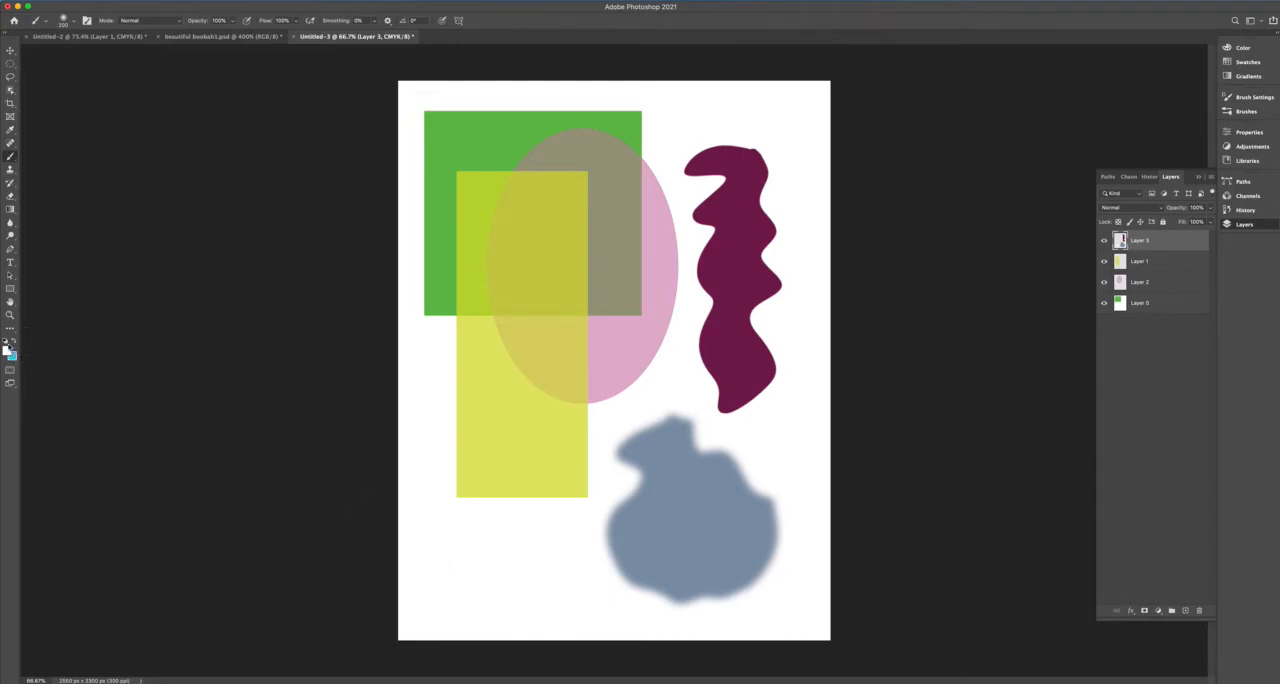
left_click(15, 343)
mouse_move(430, 508)
left_mouse_down()
mouse_move(521, 553)
mouse_move(540, 578)
mouse_move(582, 598)
left_mouse_up()
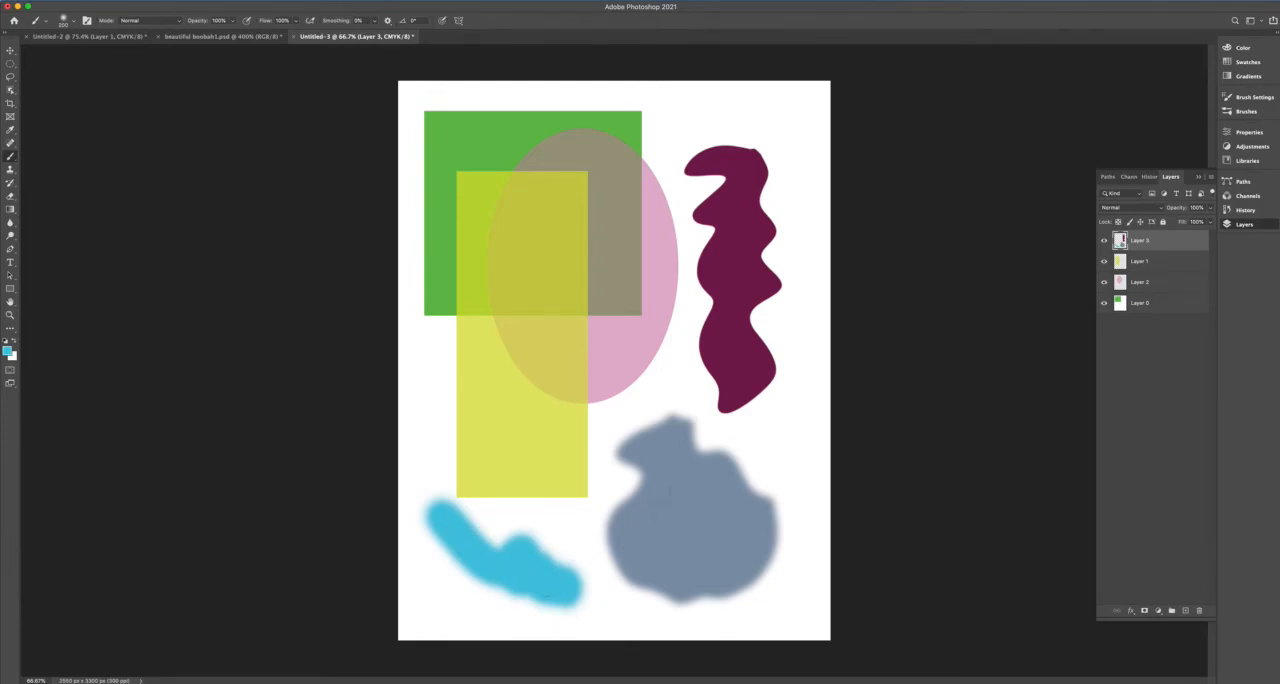
Set the 200 px Brush's hardness to 100% and paint hard-edged light-blue dots and strokes around the soft stroke.
left_click(74, 21)
left_click_drag(59, 76, 125, 76)
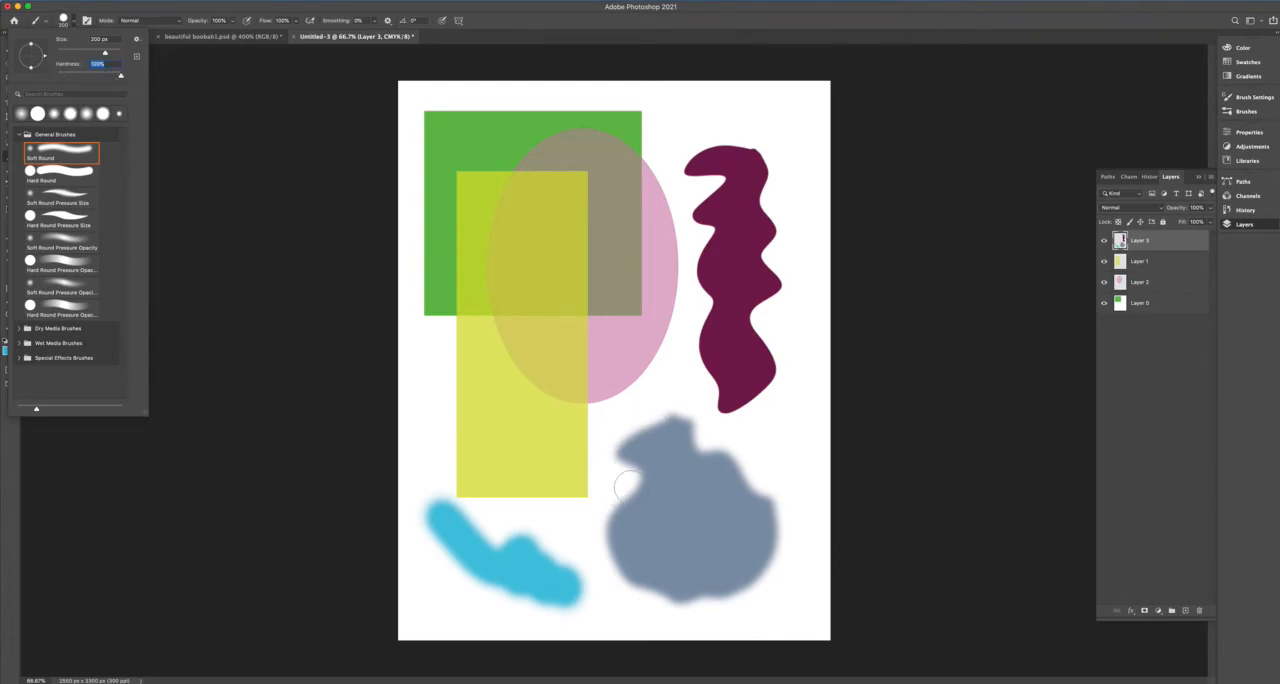
left_click(569, 541)
left_click(590, 572)
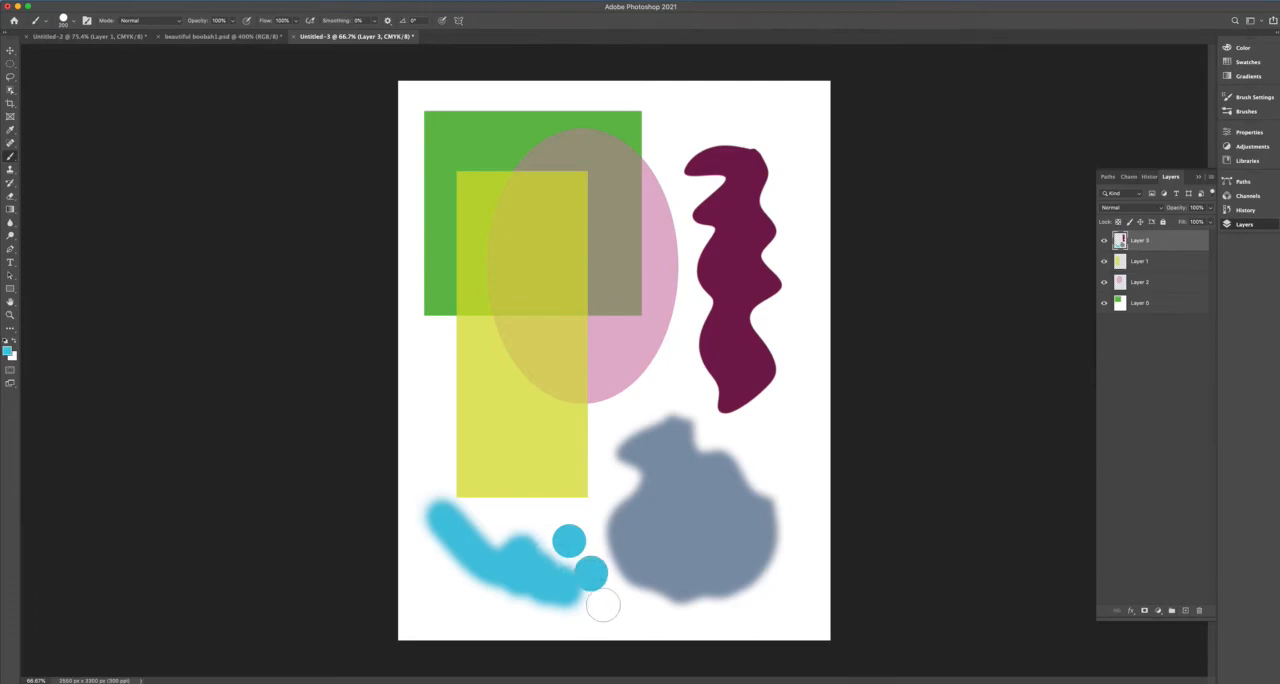
left_click_drag(441, 592, 566, 617)
mouse_move(424, 463)
left_mouse_down()
mouse_move(457, 524)
mouse_move(540, 516)
left_mouse_up()
left_click(496, 521)
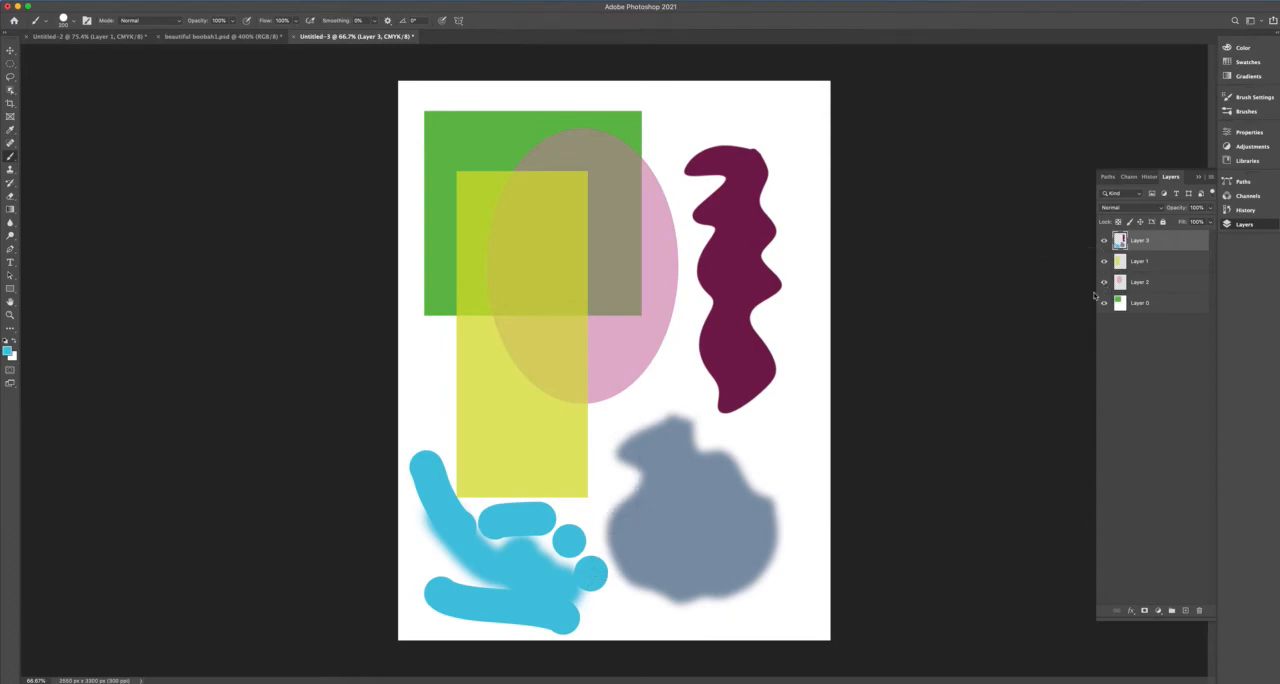
left_click(10, 50)
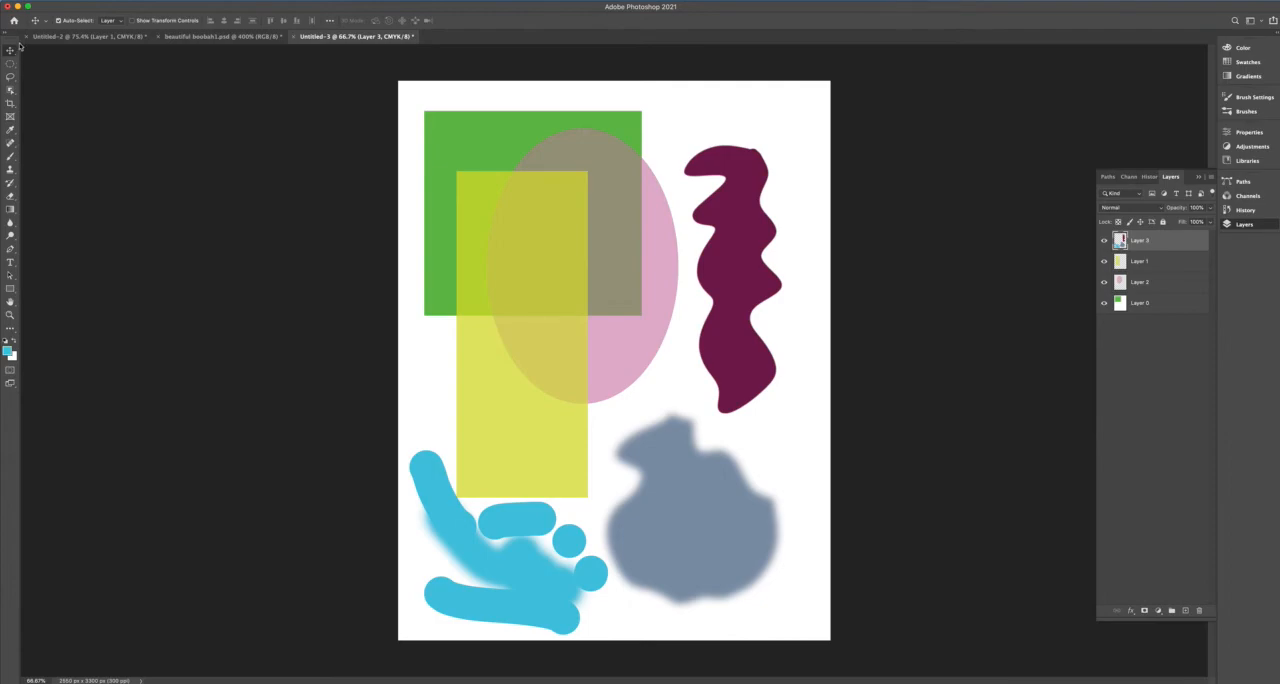
Start saving the document and show the expanded folder browser in the save dialog.
left_click(79, 1)
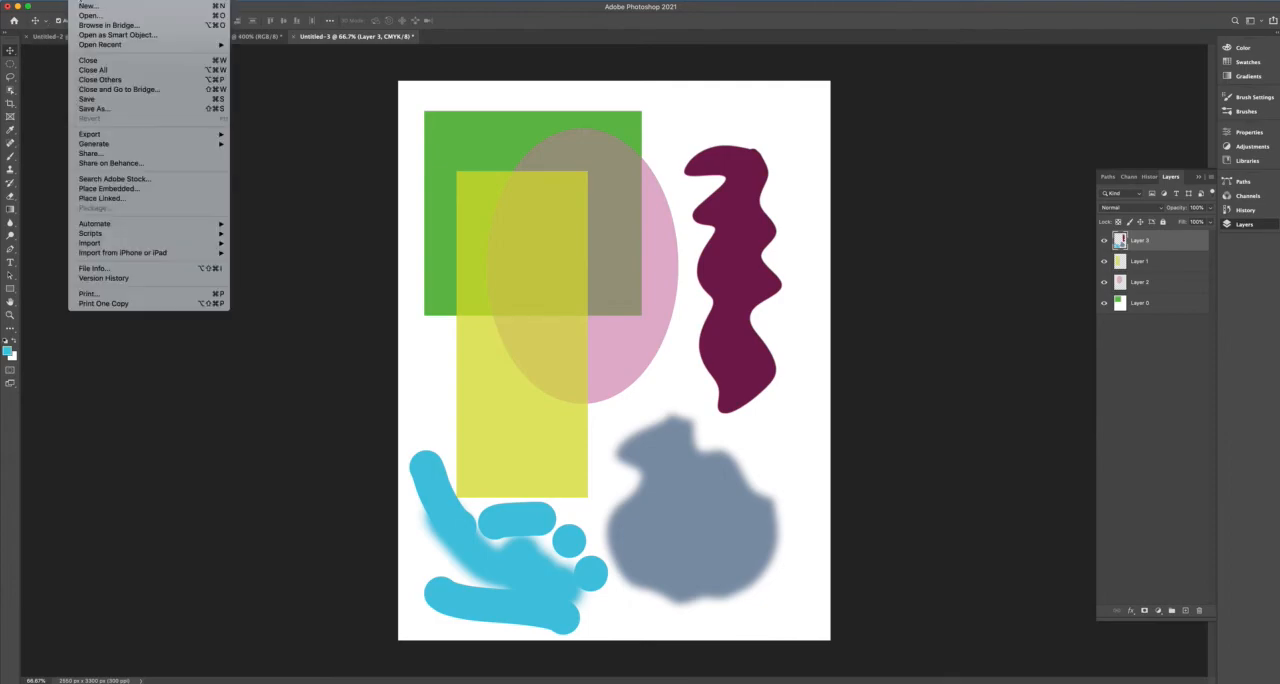
left_click(99, 102)
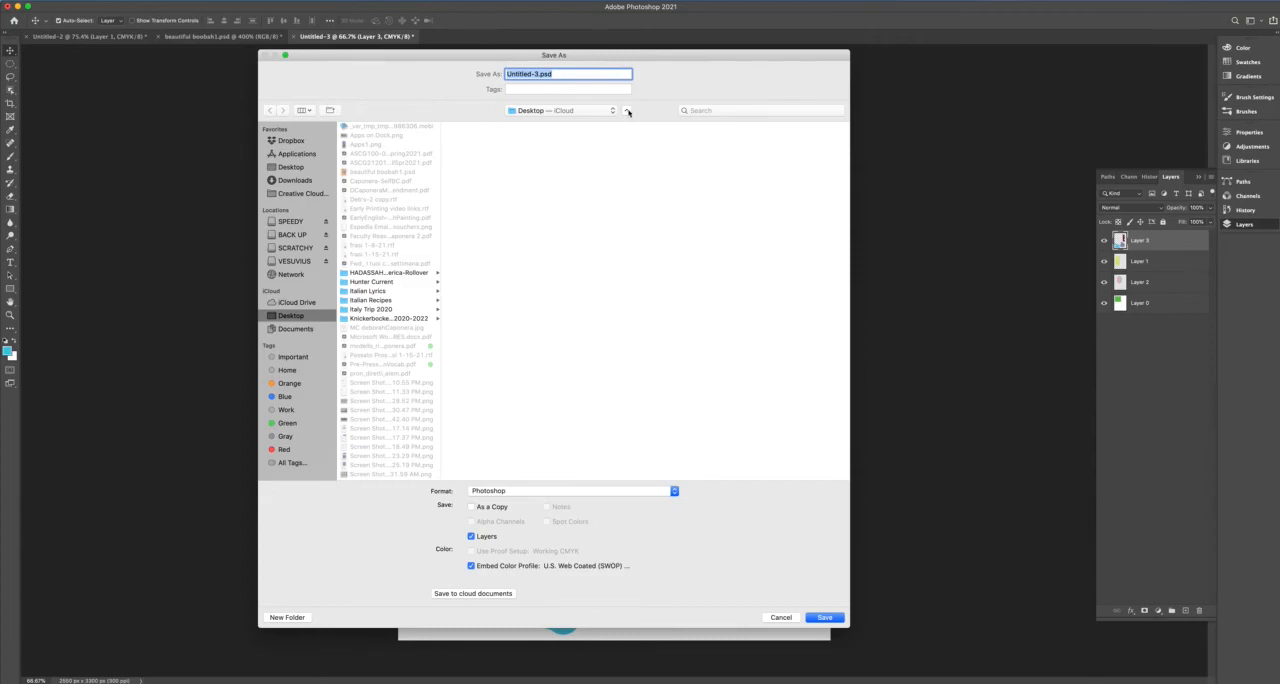
left_click(627, 111)
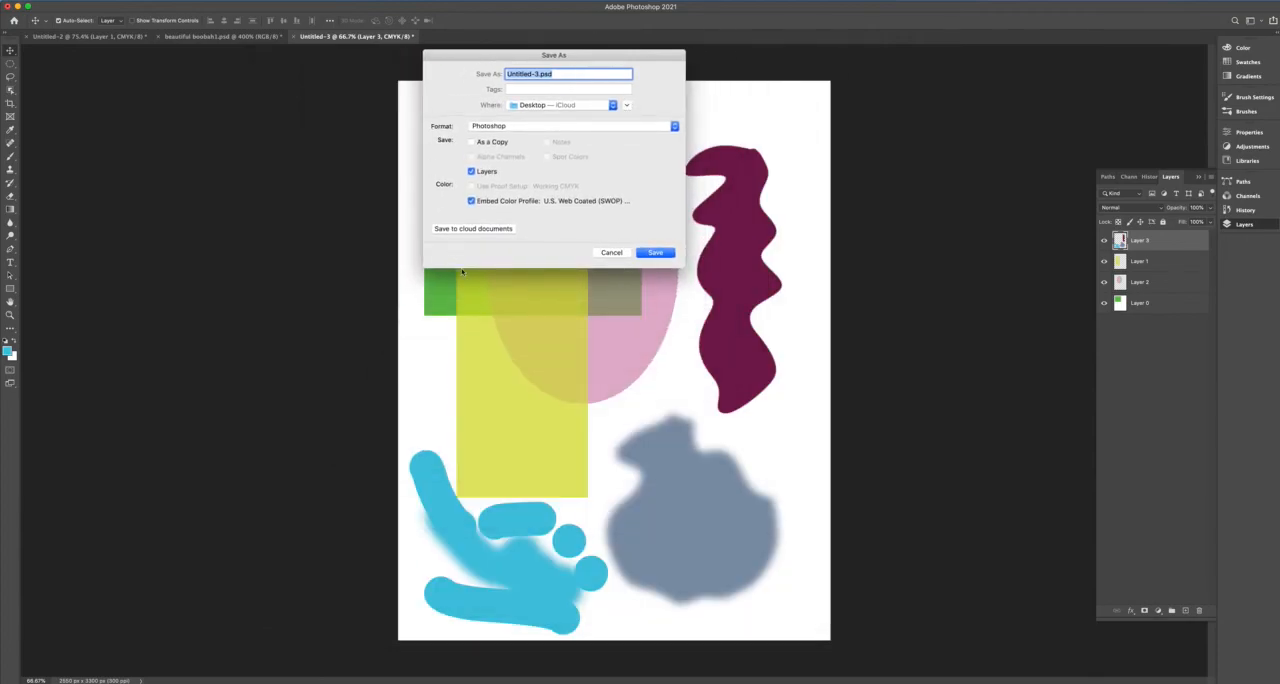
left_click(627, 104)
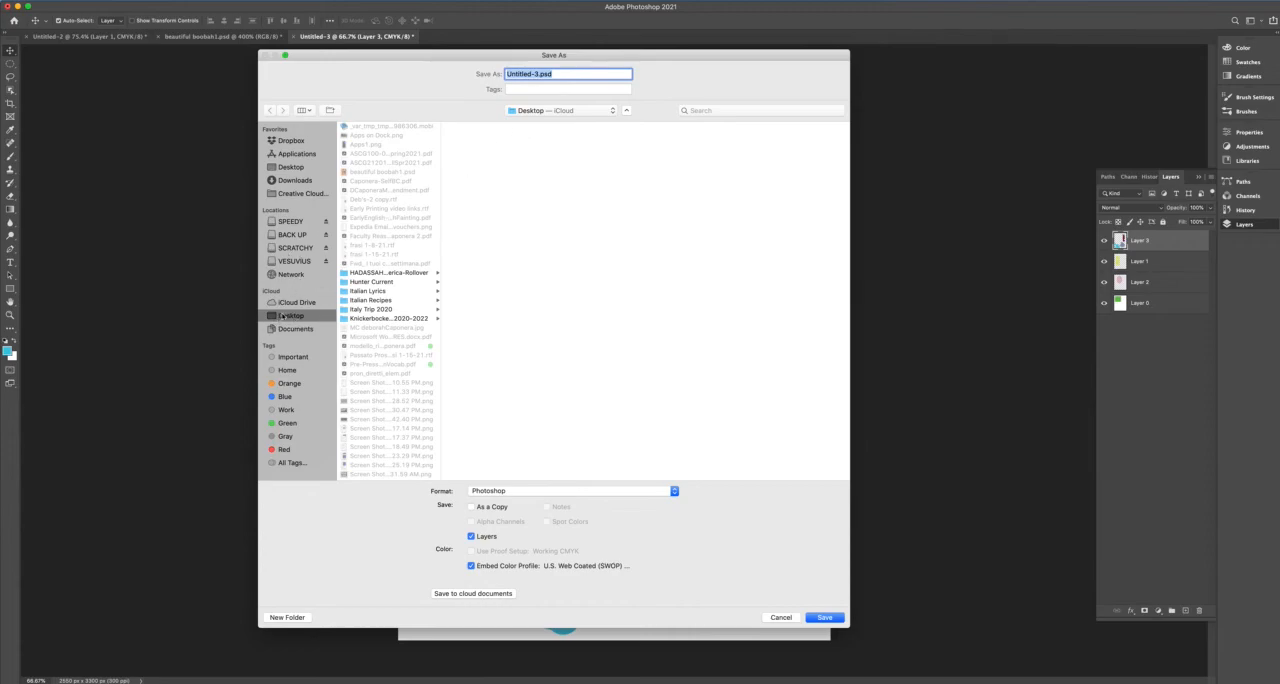
Save the document to the Desktop as Collage1.psd in Photoshop format with layers kept, and hide the Layers panel.
left_click(540, 74)
left_click_drag(538, 74, 504, 74)
type("Collage1")
left_click(674, 491)
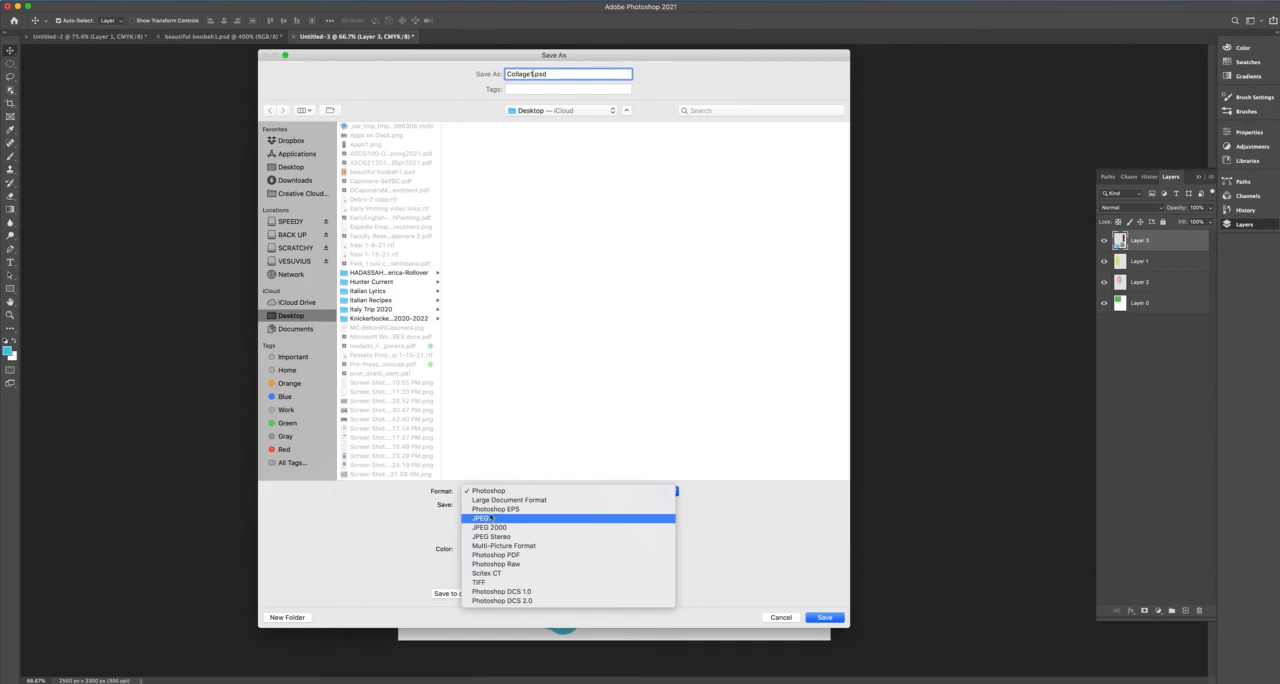
left_click(494, 492)
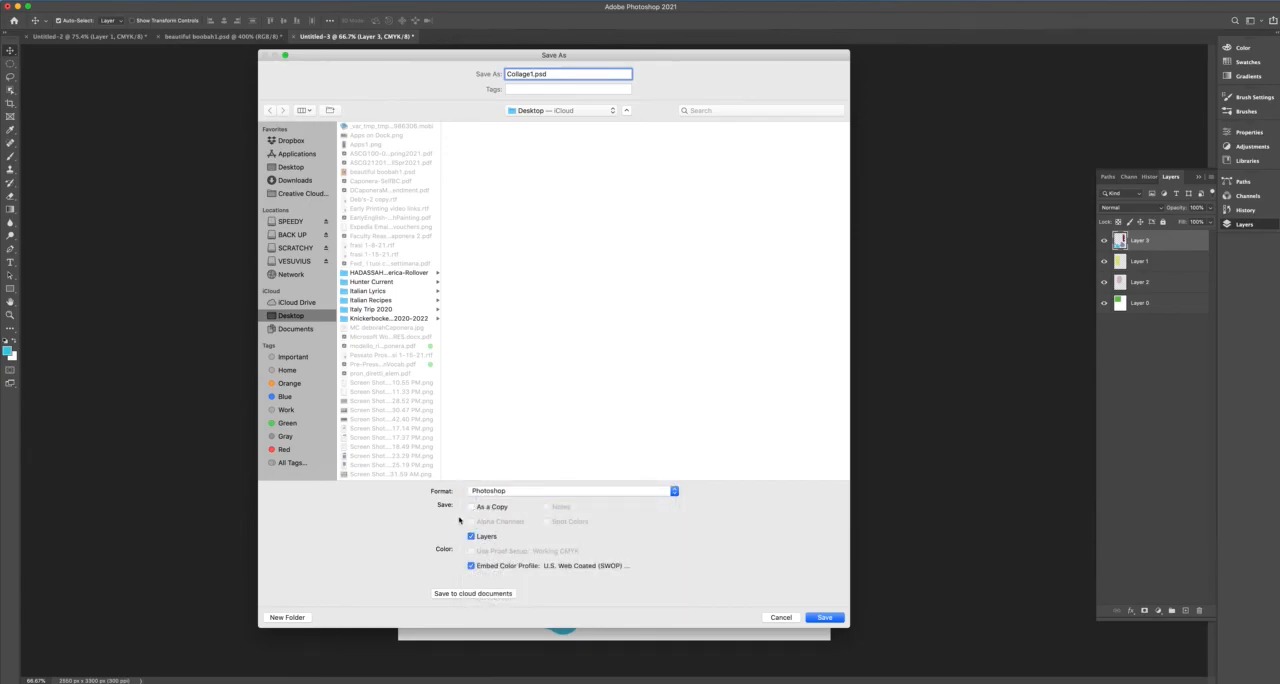
left_click(835, 619)
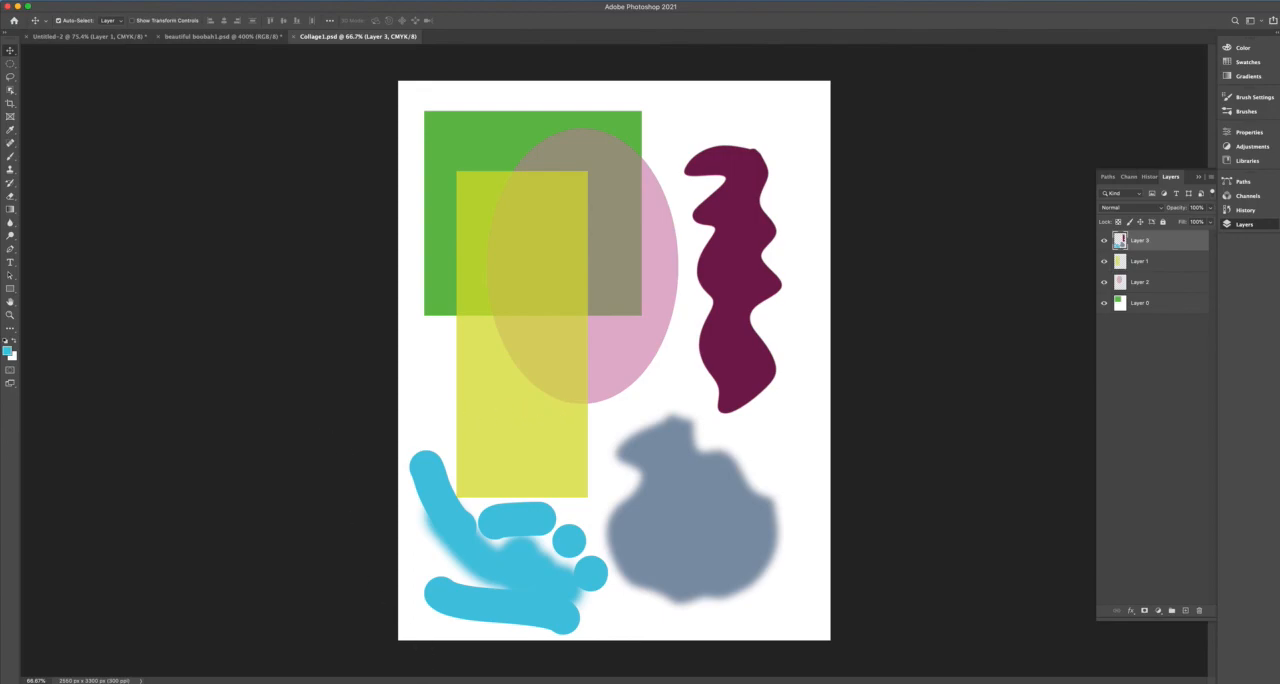
key("F7")
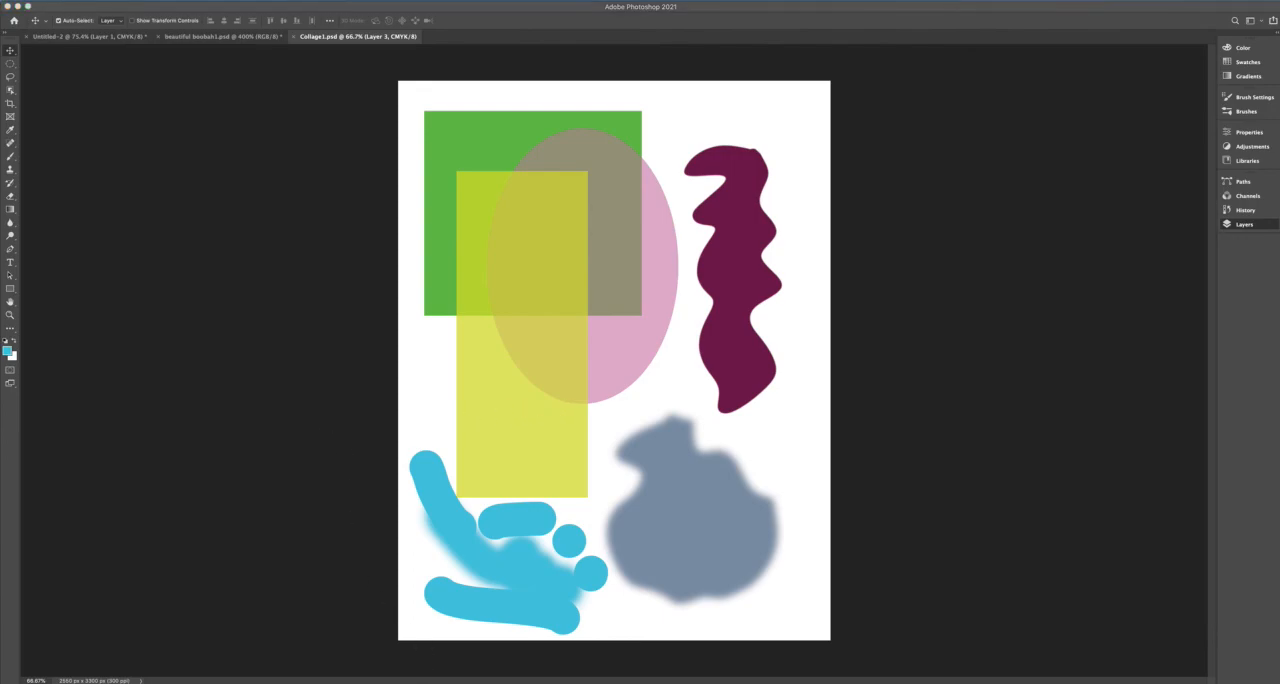